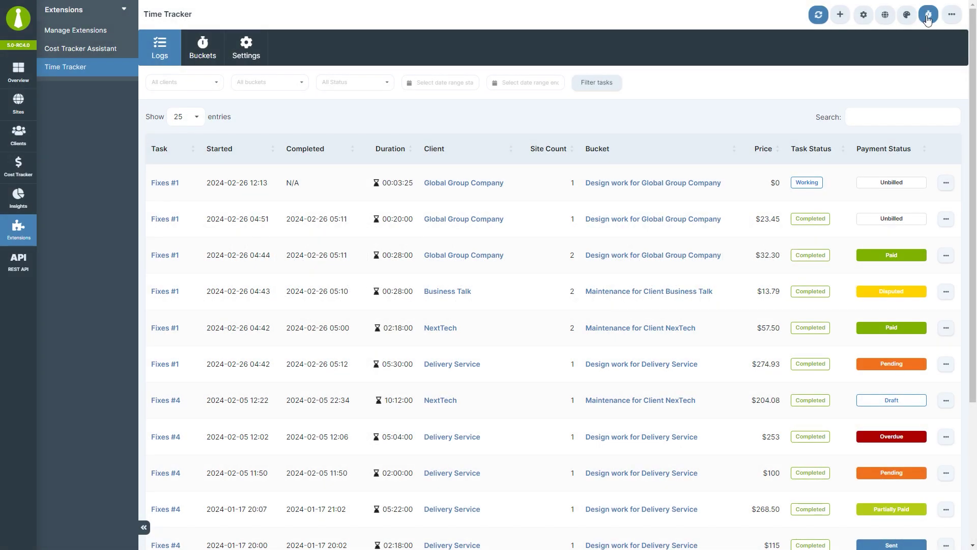
- Check the running task timer from the stopwatch, then switch to the Buckets list
{"action": "left_click", "coordinate": [929, 16]}
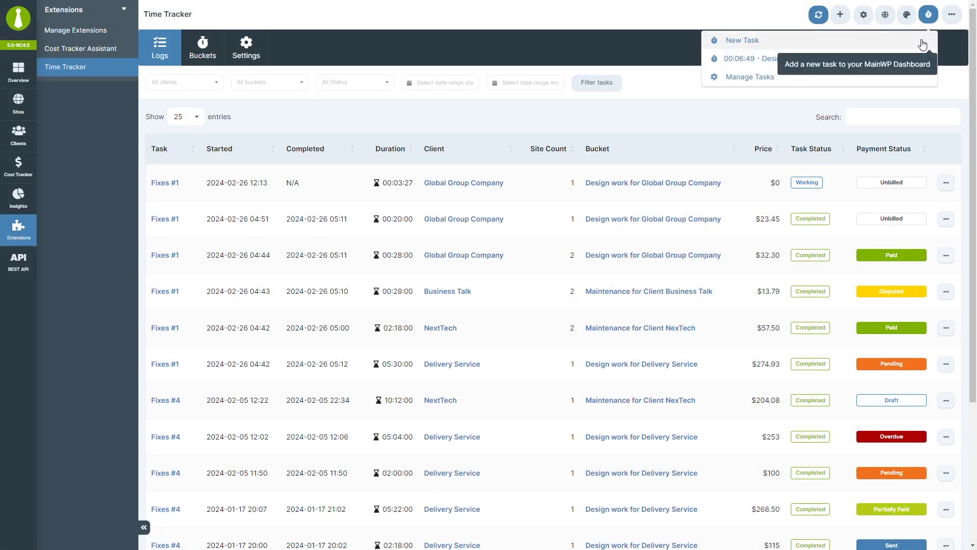
{"action": "left_click_drag", "start_coordinate": [972, 49], "coordinate": [974, 157]}
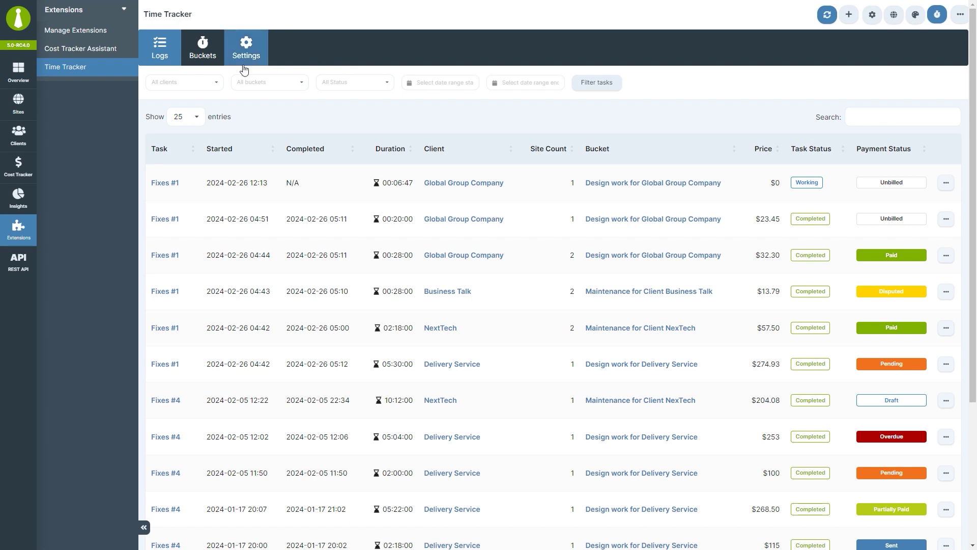
{"action": "left_click", "coordinate": [203, 51]}
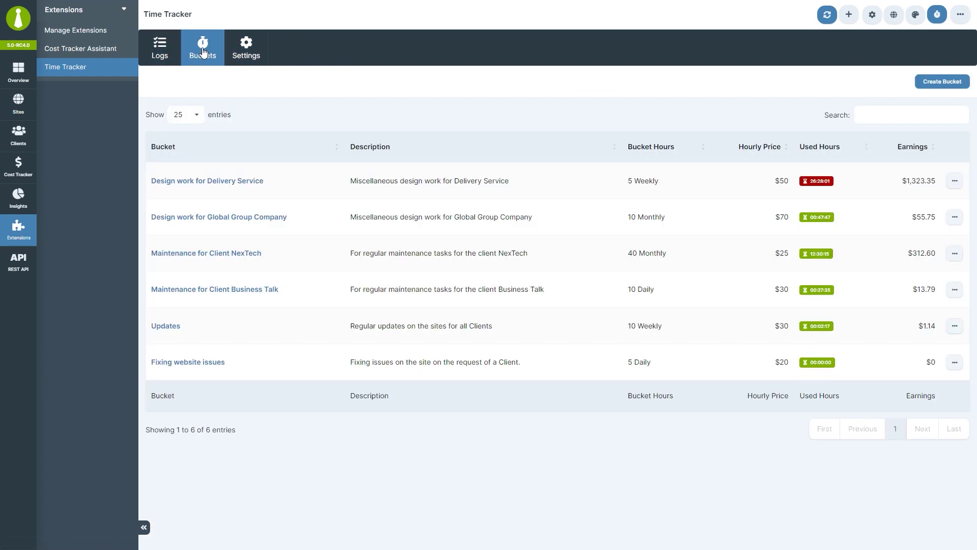
- Start a bucket titled 'Updates', described 'Updating sites for my clients', with 20 weekly hours
{"action": "left_click", "coordinate": [952, 82]}
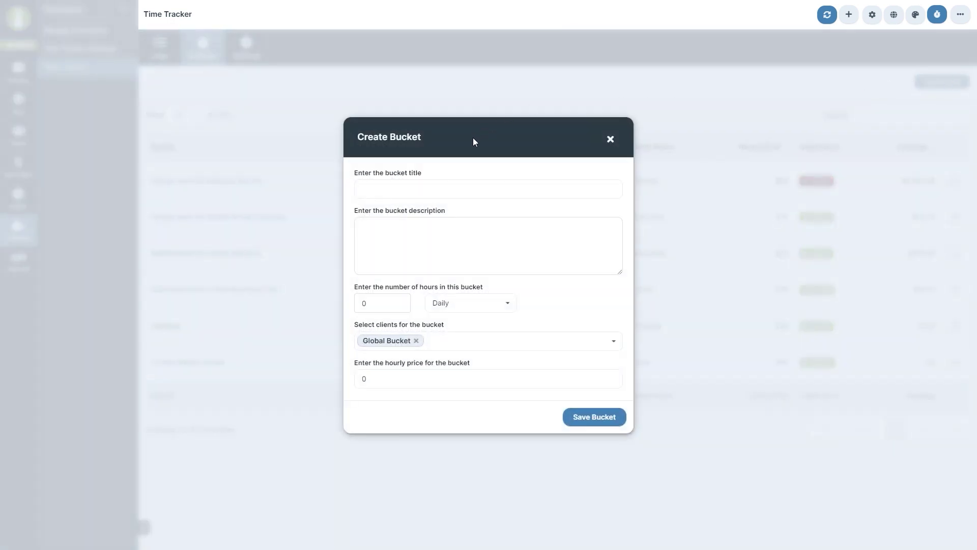
{"action": "type", "text": "Updates"}
{"action": "key", "text": "Tab"}
{"action": "type", "text": "Up"}
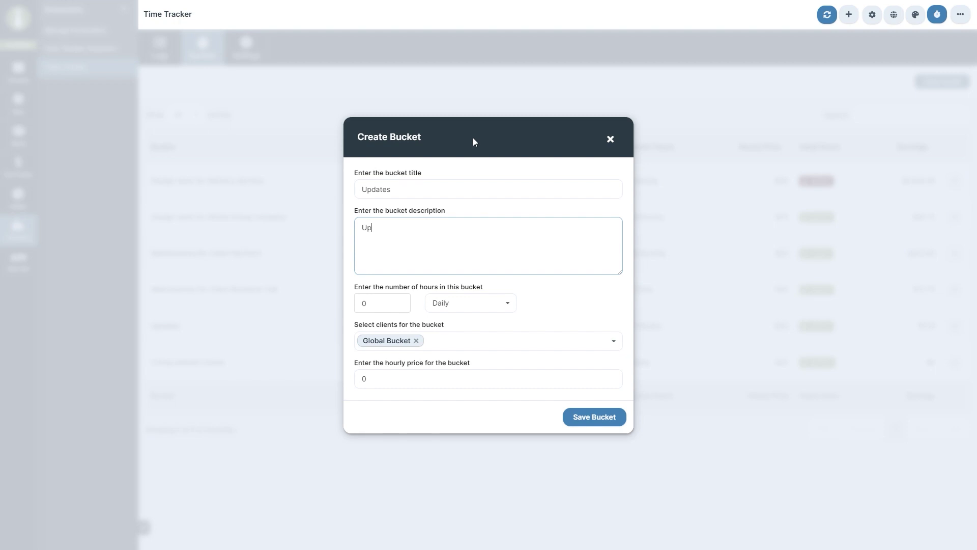
{"action": "type", "text": "dating sites for my clients"}
{"action": "left_click", "coordinate": [363, 302]}
{"action": "left_click", "coordinate": [456, 304]}
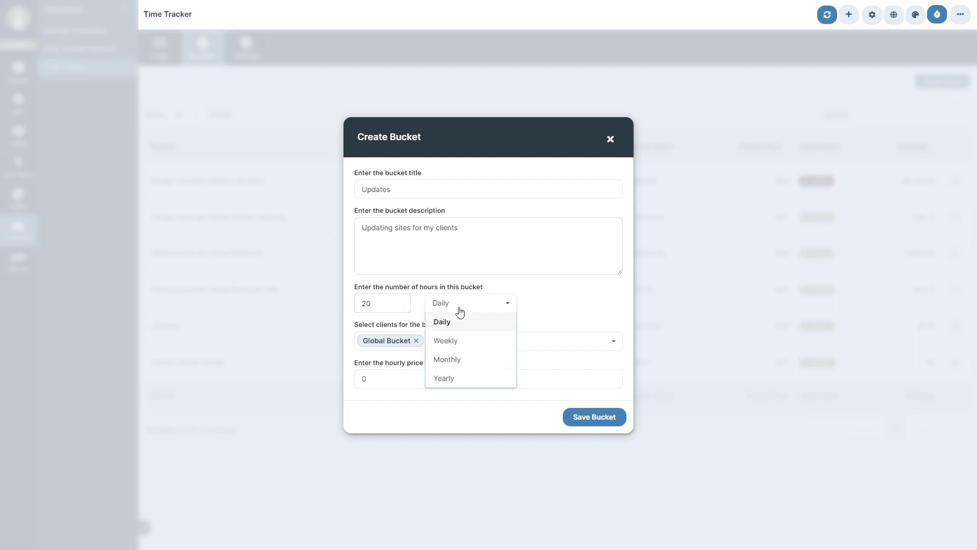
{"action": "left_click", "coordinate": [460, 340]}
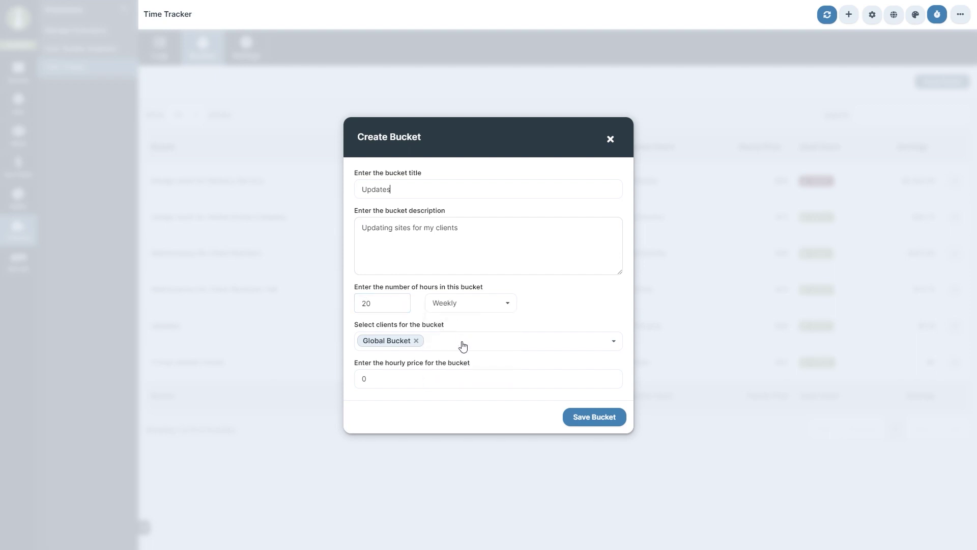
- Assign Delivery Service and Business Talk as clients, set a $40 hourly price, and save
{"action": "left_click", "coordinate": [462, 346]}
{"action": "left_click", "coordinate": [454, 378]}
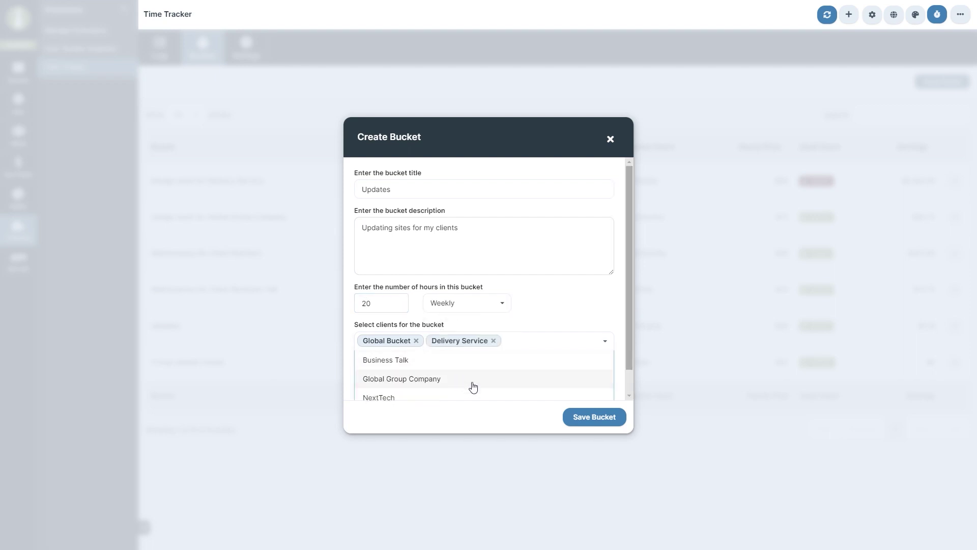
{"action": "left_click", "coordinate": [504, 362]}
{"action": "left_click", "coordinate": [562, 307]}
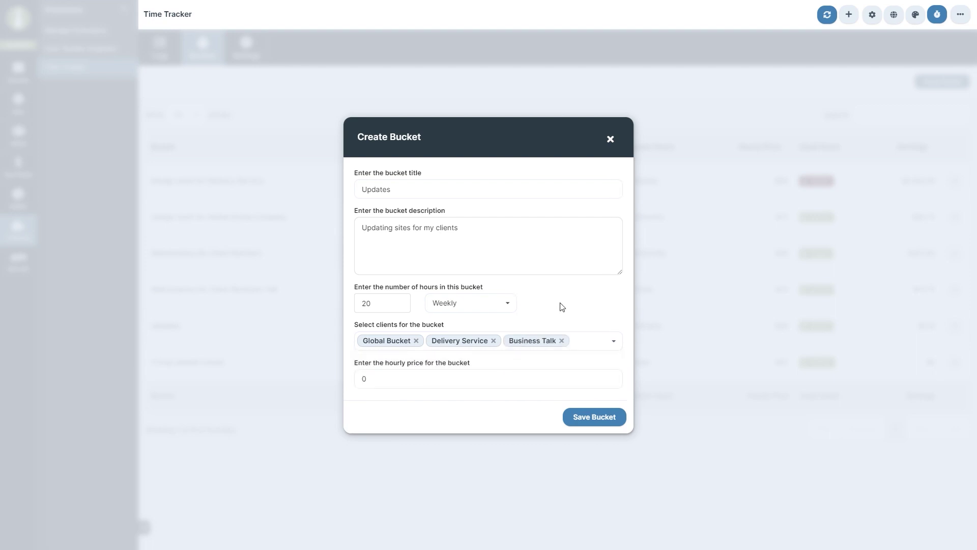
{"action": "left_click", "coordinate": [364, 378]}
{"action": "left_click", "coordinate": [575, 417]}
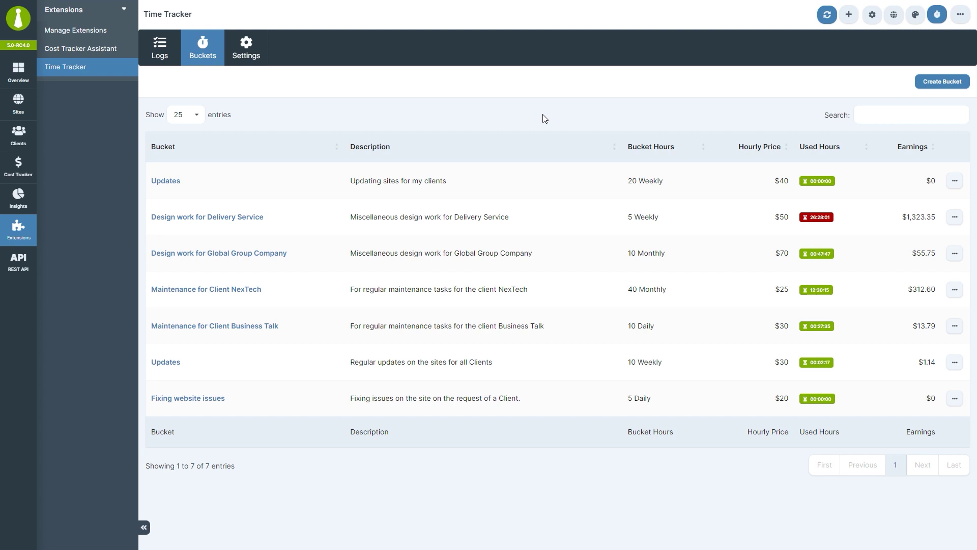
{"action": "left_click", "coordinate": [954, 219]}
{"action": "left_click", "coordinate": [927, 219]}
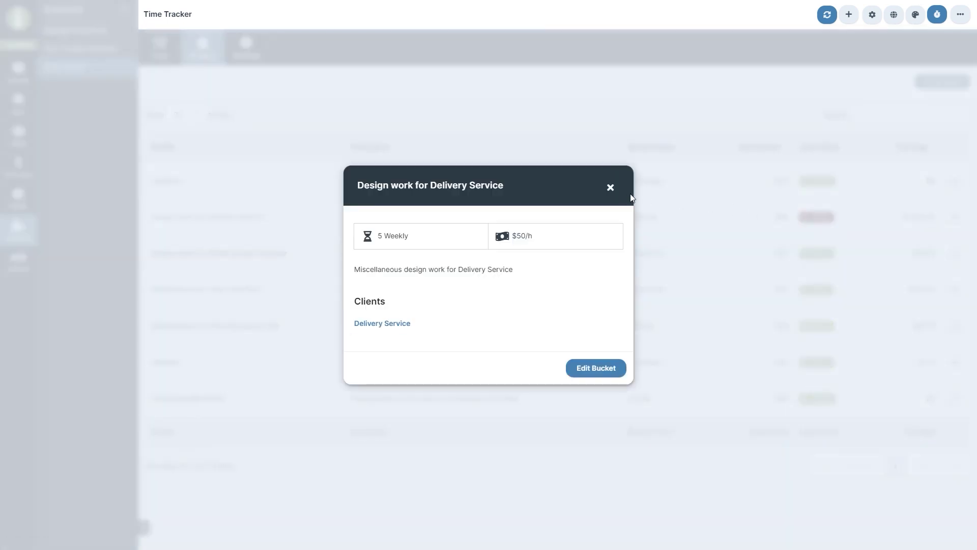
{"action": "left_click", "coordinate": [610, 188]}
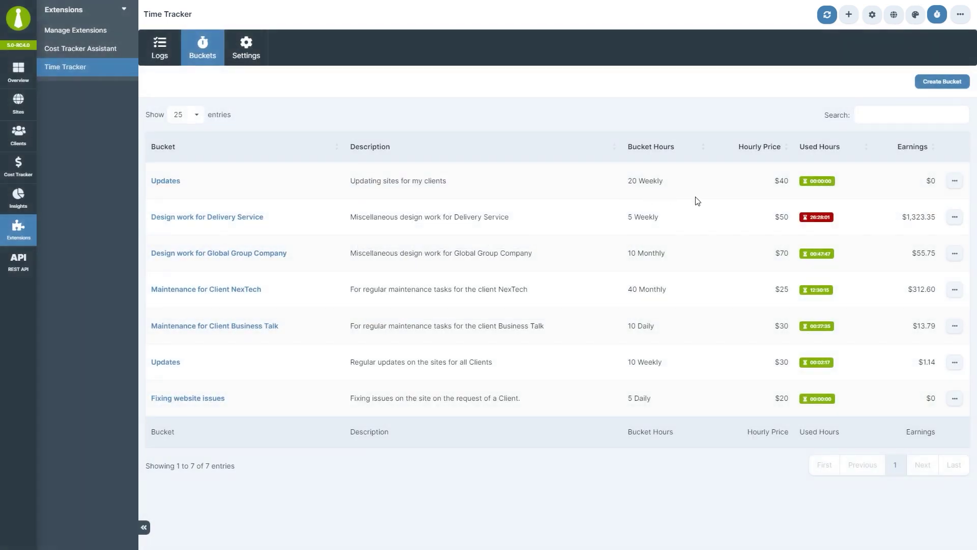
{"action": "left_click", "coordinate": [954, 220]}
{"action": "left_click", "coordinate": [901, 238]}
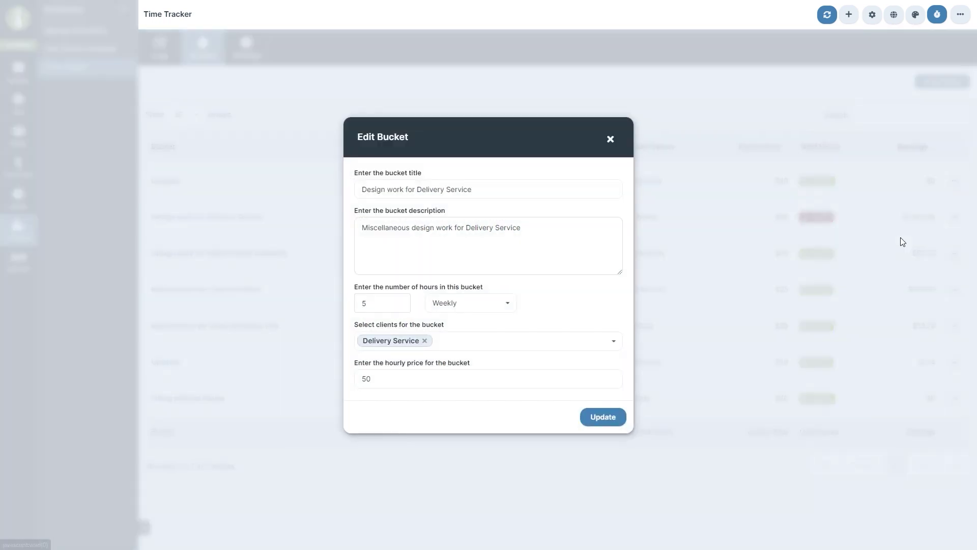
{"action": "left_click", "coordinate": [616, 142]}
{"action": "left_click", "coordinate": [955, 218]}
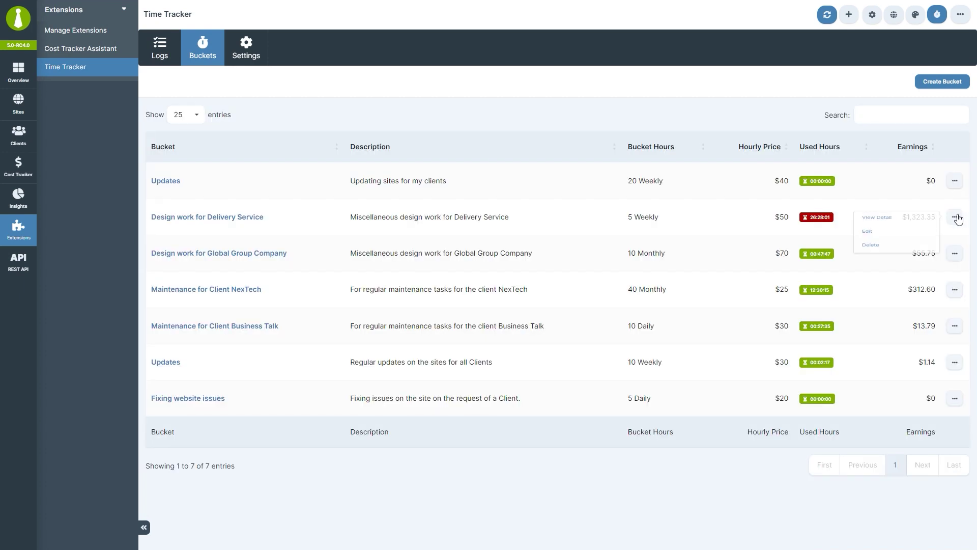
- Delete the Design work for Delivery Service bucket, moving its time to Maintenance for Client NexTech
{"action": "left_click", "coordinate": [893, 249]}
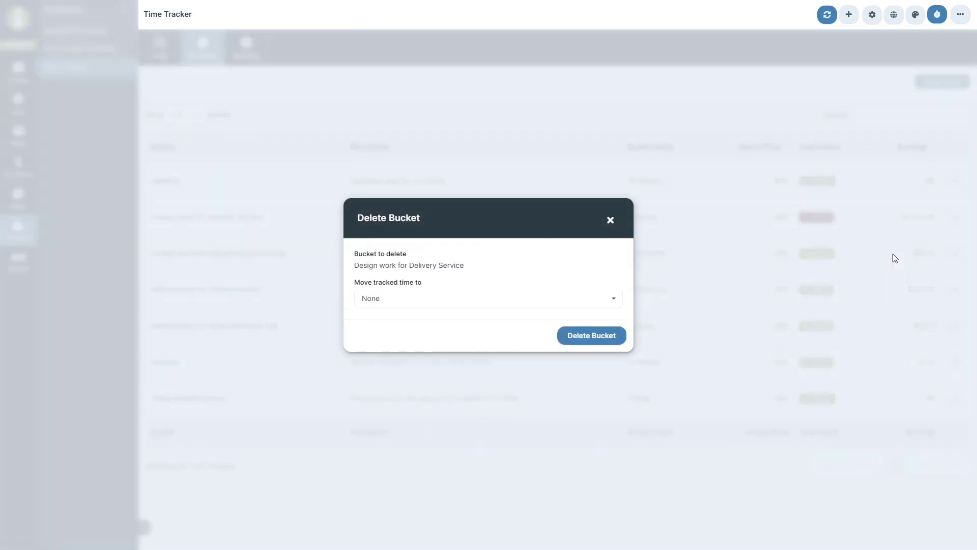
{"action": "left_click", "coordinate": [457, 303]}
{"action": "left_click_drag", "start_coordinate": [631, 263], "coordinate": [630, 303]}
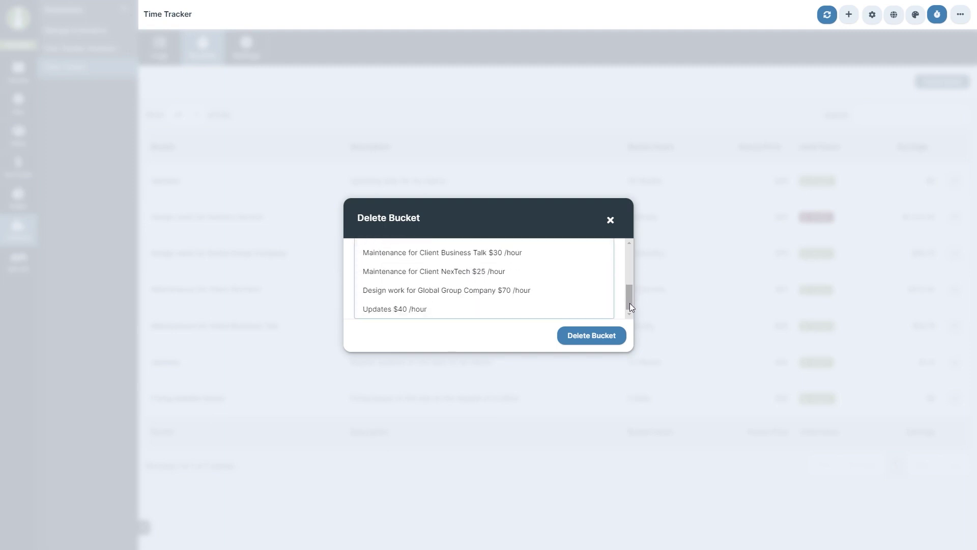
{"action": "left_click", "coordinate": [531, 276]}
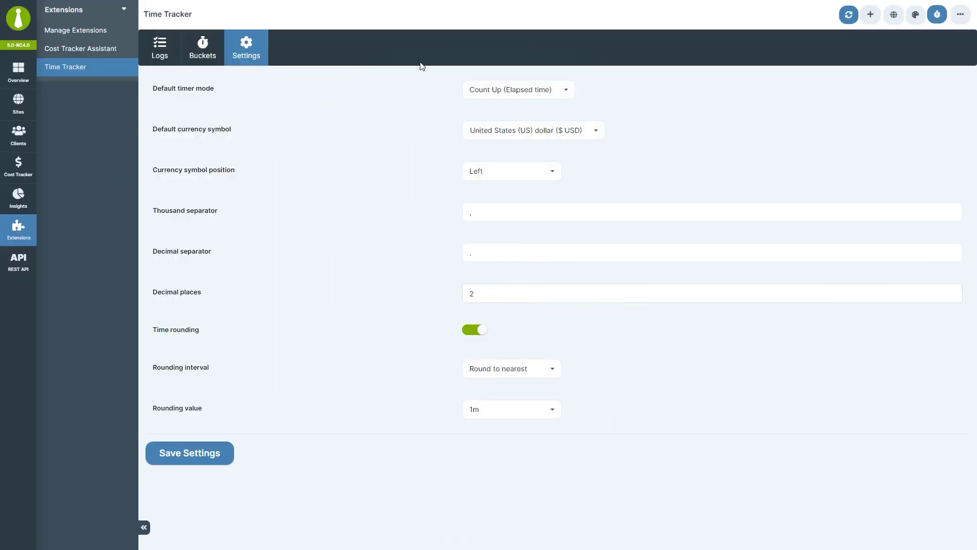
- Keep Count Up timer mode, US dollar with left symbol, and rounding to the nearest interval
{"action": "left_click", "coordinate": [536, 91]}
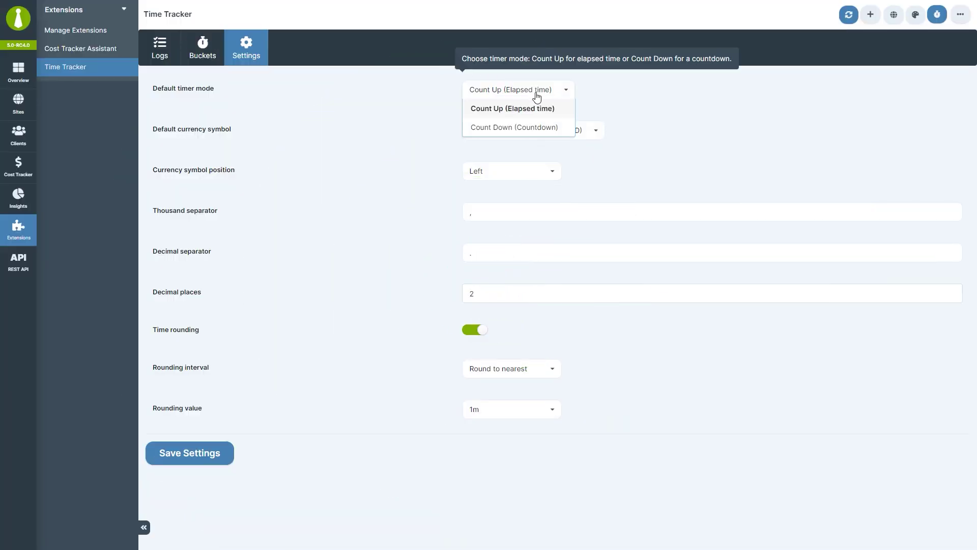
{"action": "left_click", "coordinate": [600, 97]}
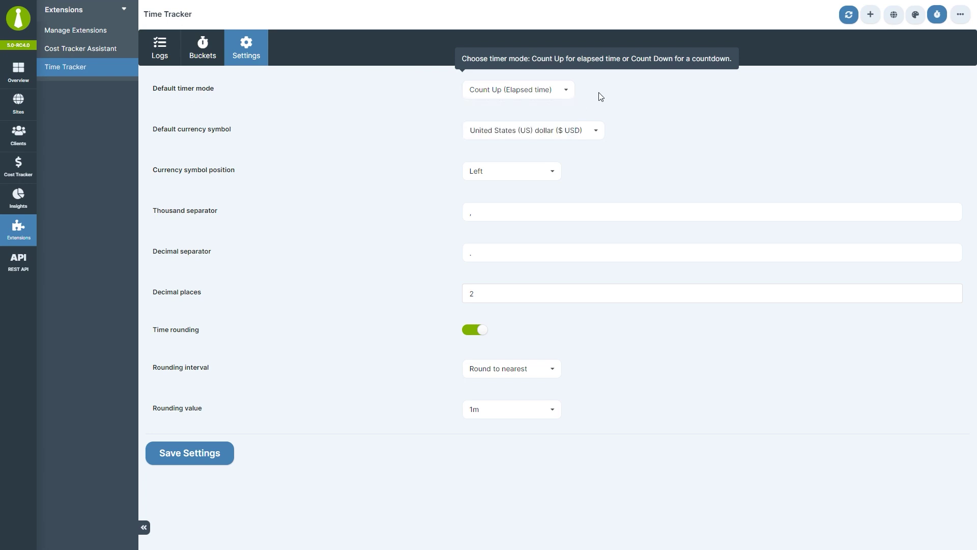
{"action": "left_click", "coordinate": [572, 131]}
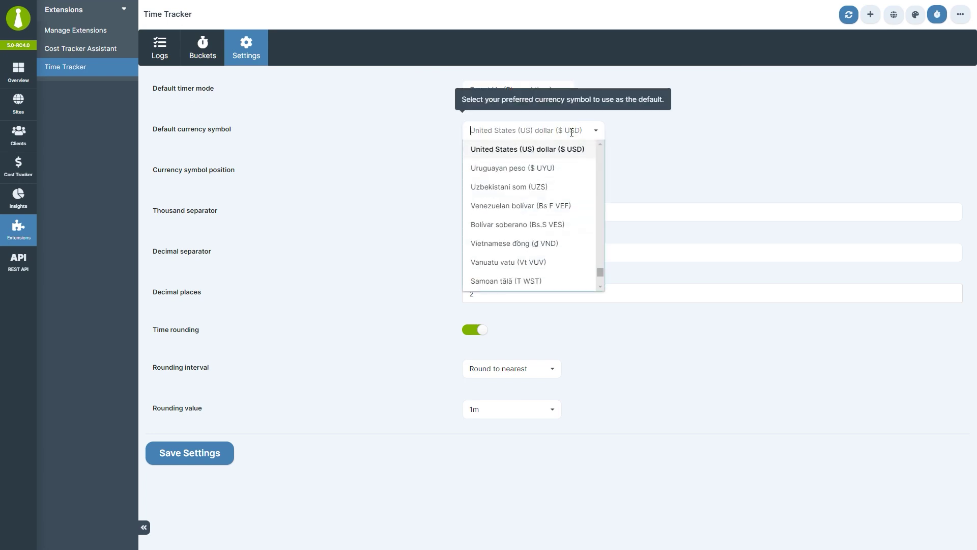
{"action": "left_click", "coordinate": [630, 135]}
{"action": "left_click", "coordinate": [551, 175]}
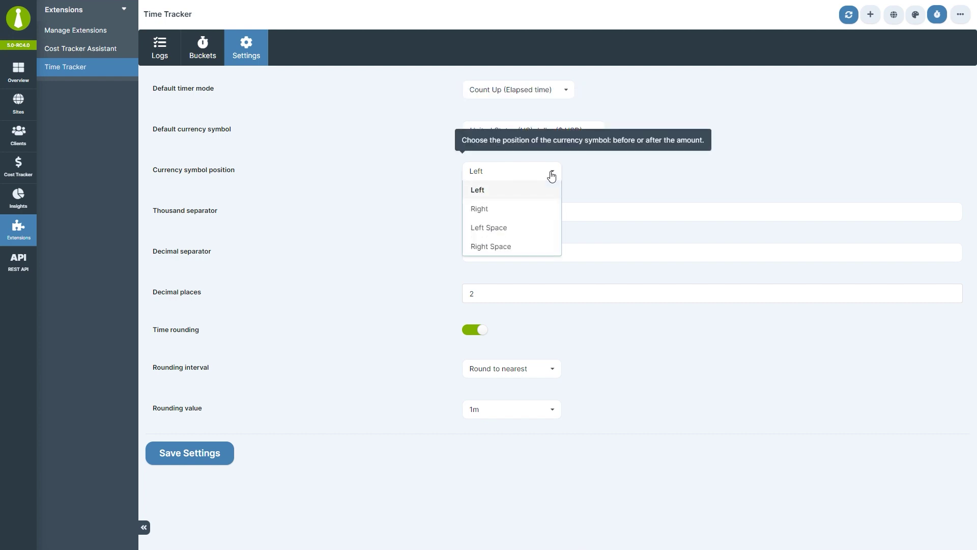
{"action": "left_click", "coordinate": [551, 175]}
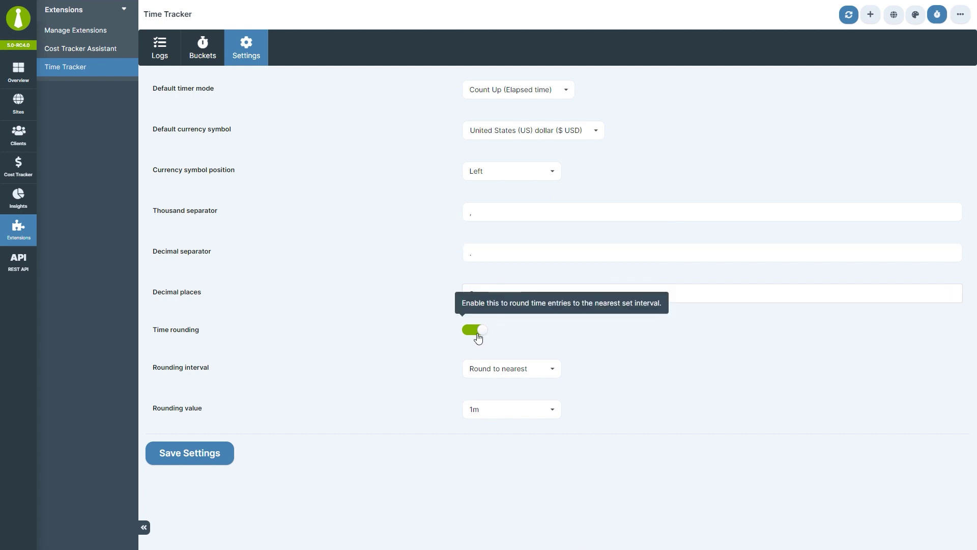
{"action": "left_click", "coordinate": [502, 372]}
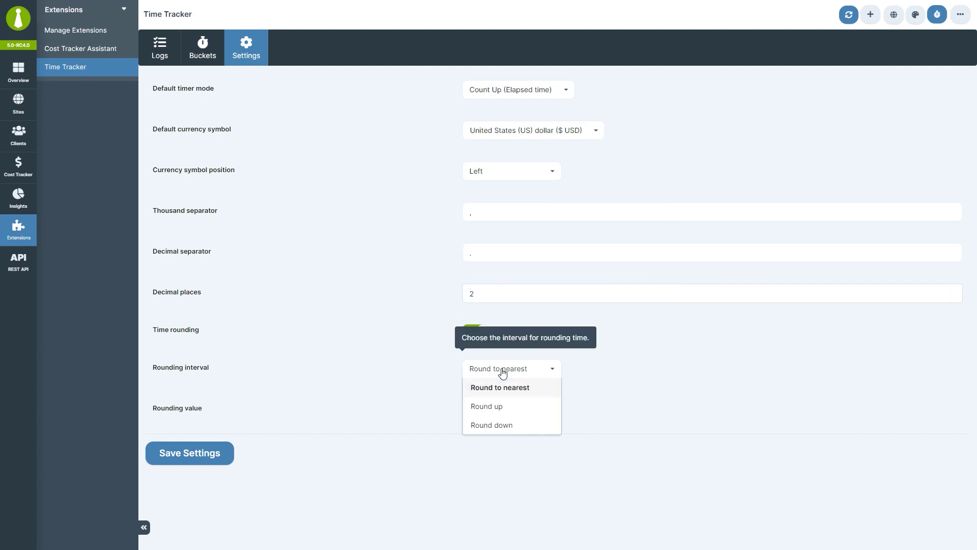
{"action": "left_click", "coordinate": [502, 372]}
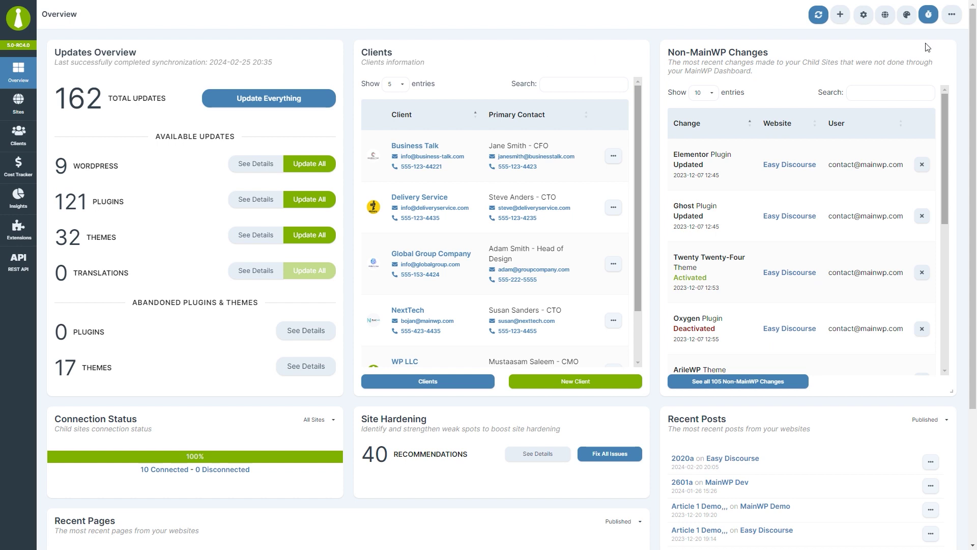
- Show the list of timer tasks from the stopwatch in the top bar
{"action": "left_click", "coordinate": [930, 15]}
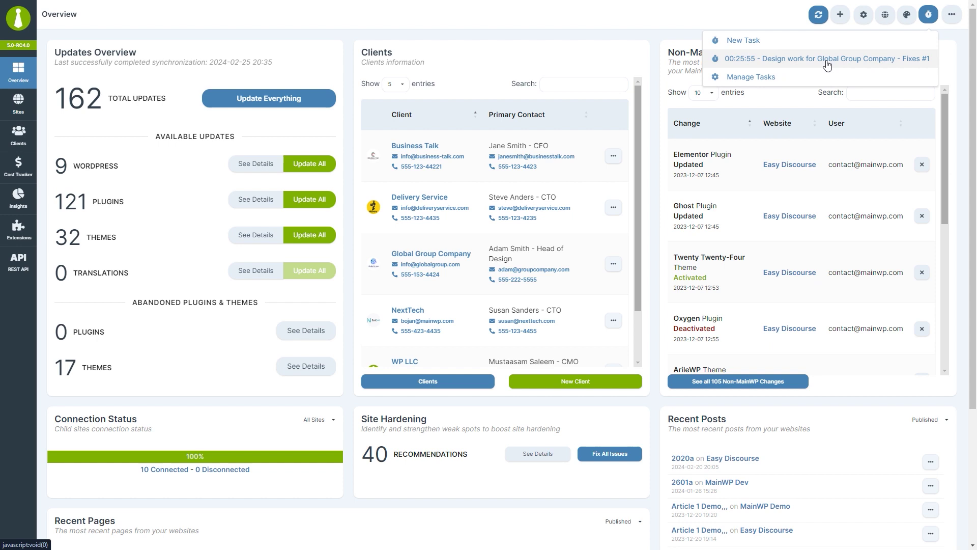
- Set the new task to Global Group Company, sites The MainWP TV and Green Web Marketing, Updates bucket
{"action": "left_click", "coordinate": [826, 59]}
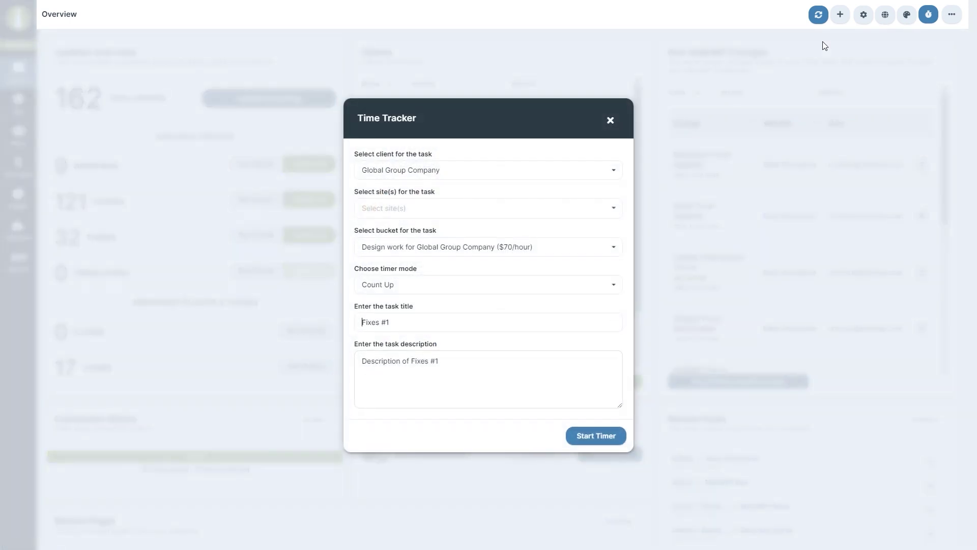
{"action": "left_click", "coordinate": [613, 176]}
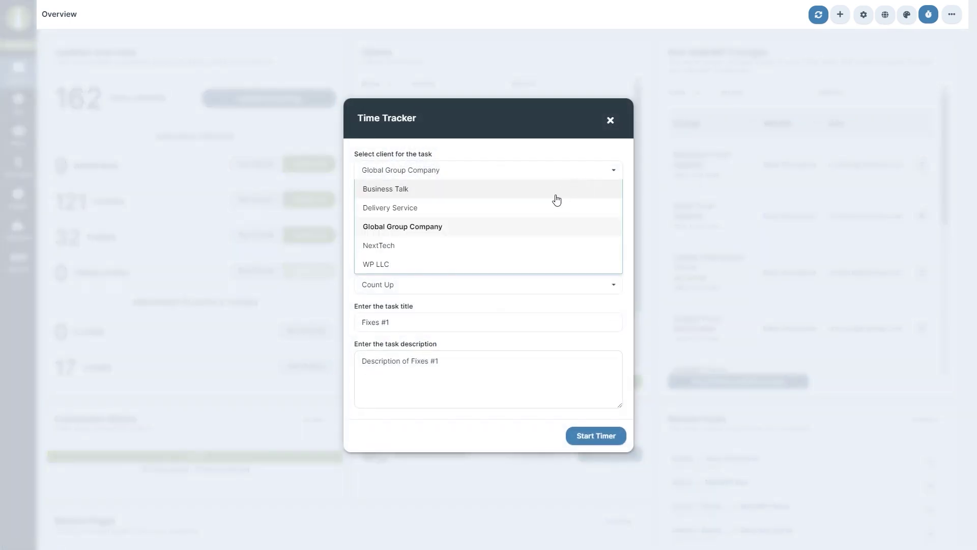
{"action": "left_click", "coordinate": [547, 236]}
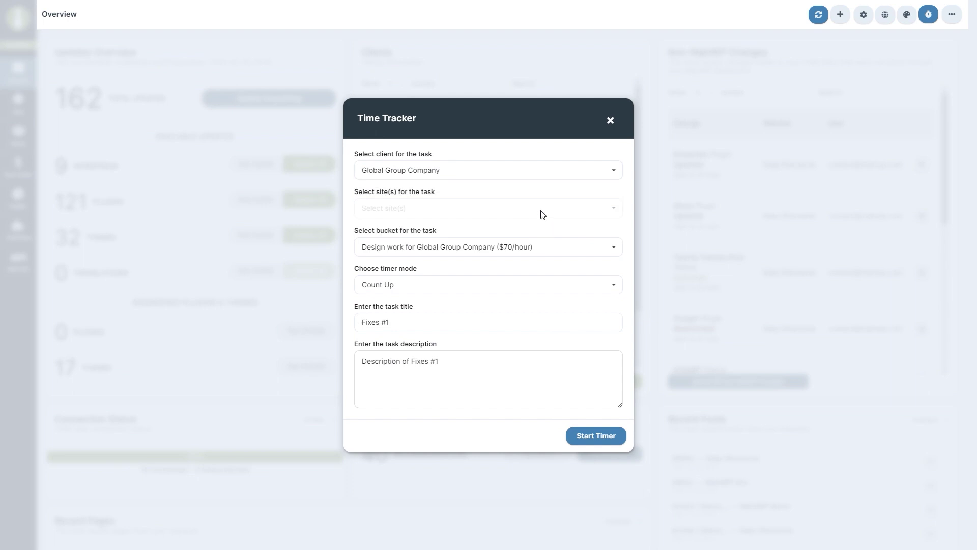
{"action": "left_click", "coordinate": [542, 214]}
{"action": "left_click", "coordinate": [538, 227]}
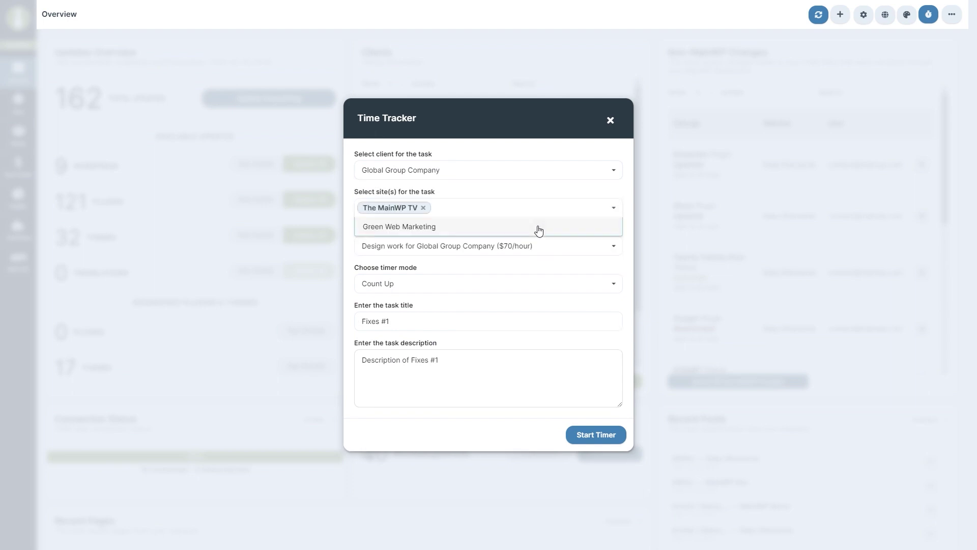
{"action": "left_click", "coordinate": [426, 231]}
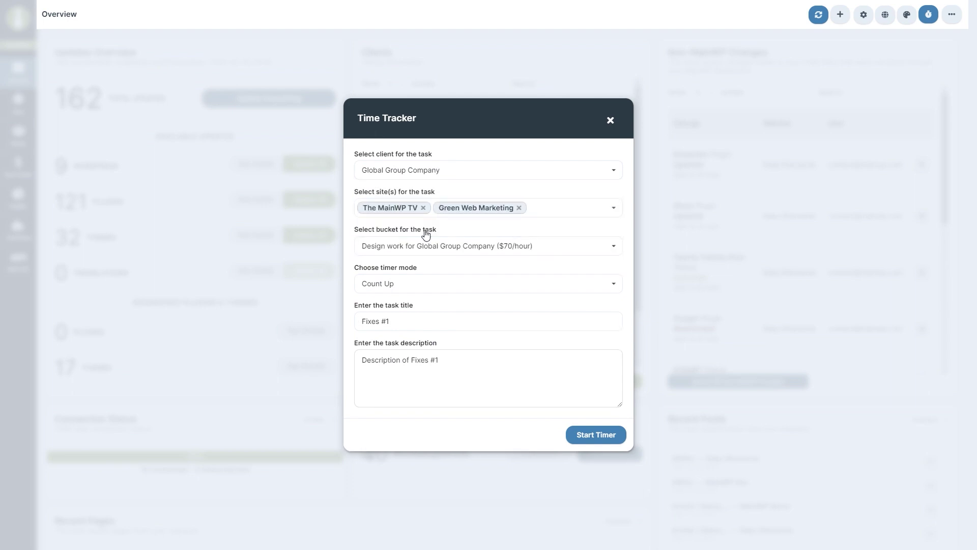
{"action": "left_click", "coordinate": [464, 243]}
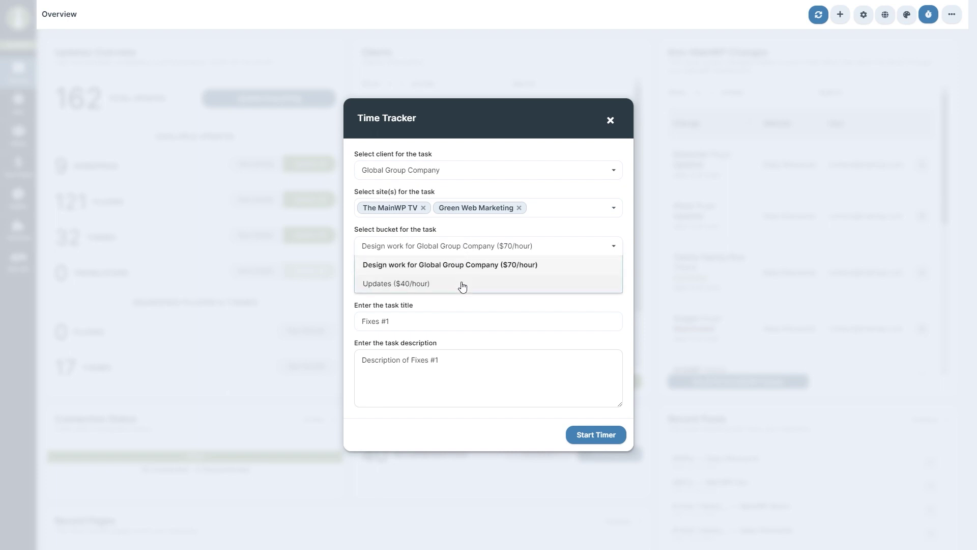
{"action": "left_click", "coordinate": [463, 285]}
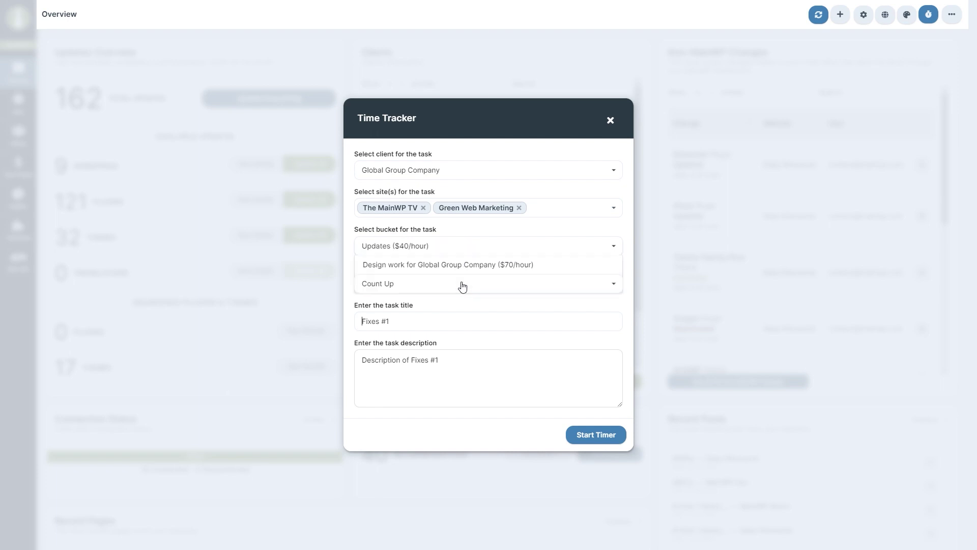
- Retitle the task 'Updates for Global Group #1', copy it into the description, and start timing
{"action": "triple_click", "coordinate": [419, 323]}
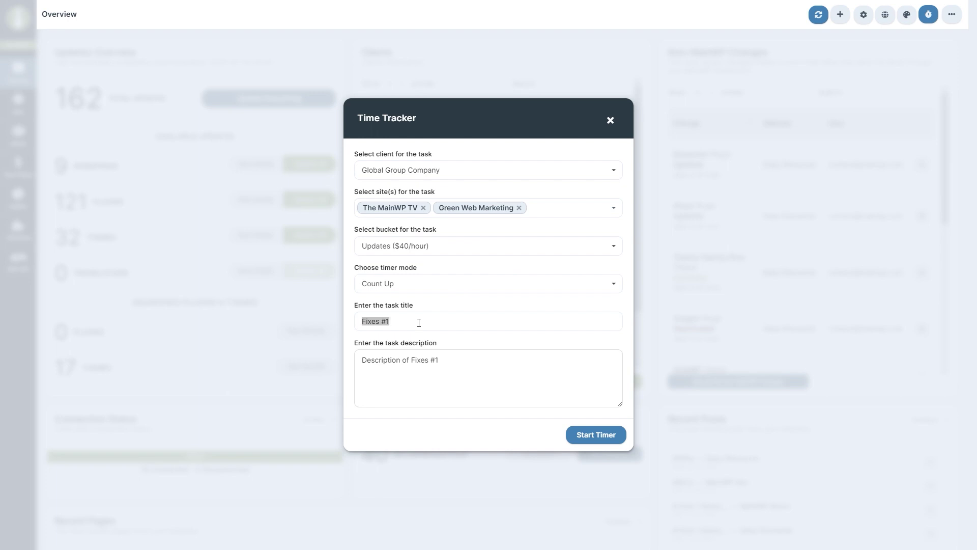
{"action": "type", "text": "Updates"}
{"action": "left_click_drag", "start_coordinate": [459, 322], "coordinate": [361, 322]}
{"action": "key", "text": "ctrl+c"}
{"action": "left_click_drag", "start_coordinate": [409, 361], "coordinate": [461, 361]}
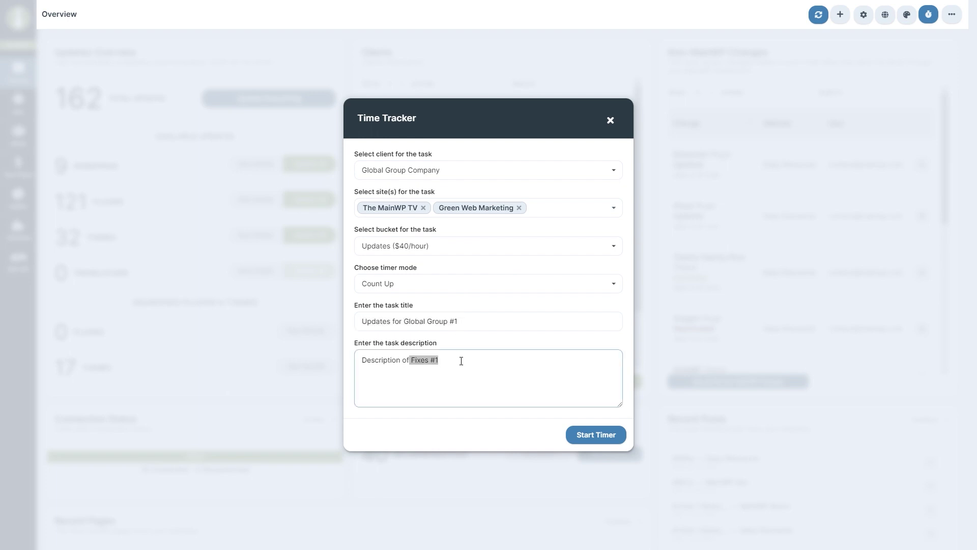
{"action": "key", "text": "ctrl+v"}
{"action": "left_click", "coordinate": [585, 435]}
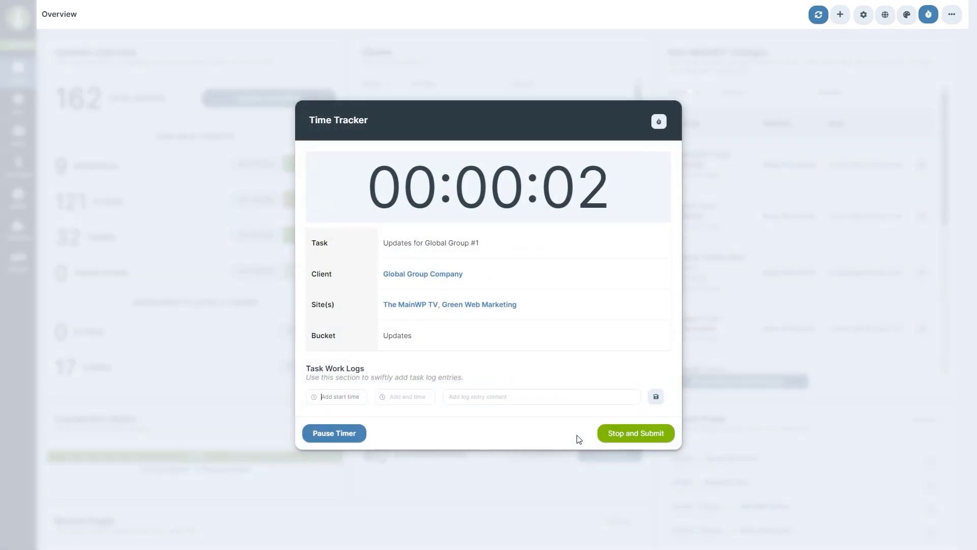
- Hide the timer, reopen it, and stop and submit the Updates for Global Group #1 task
{"action": "left_click", "coordinate": [692, 99]}
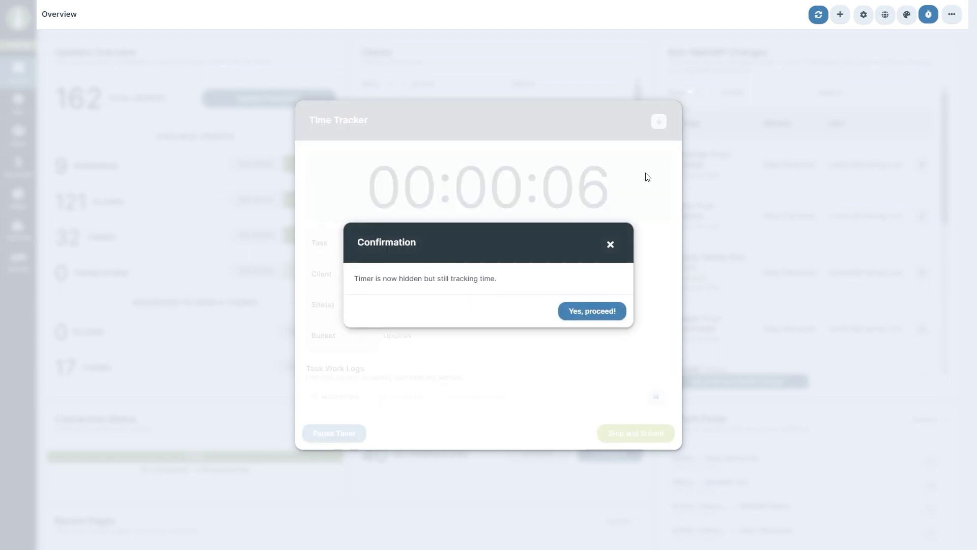
{"action": "left_click", "coordinate": [589, 315]}
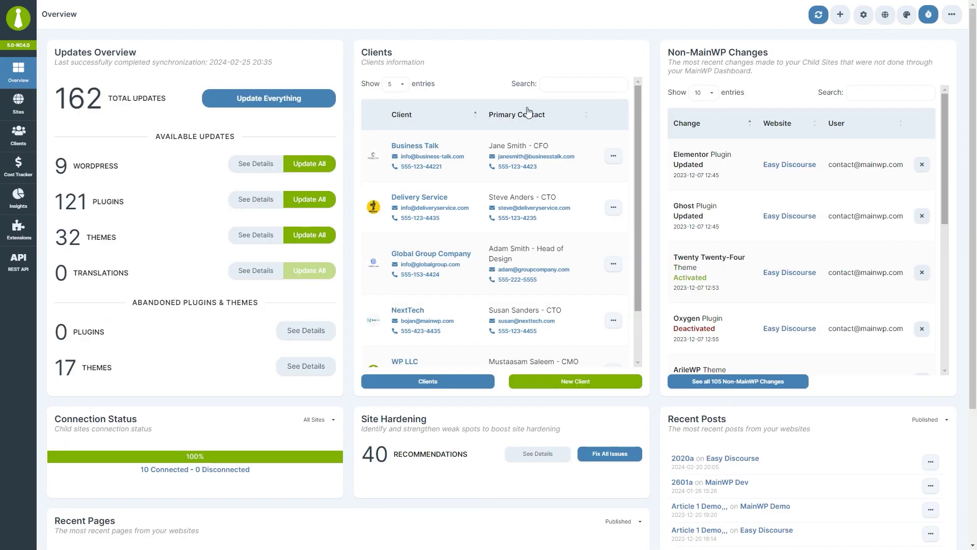
{"action": "left_click", "coordinate": [928, 20]}
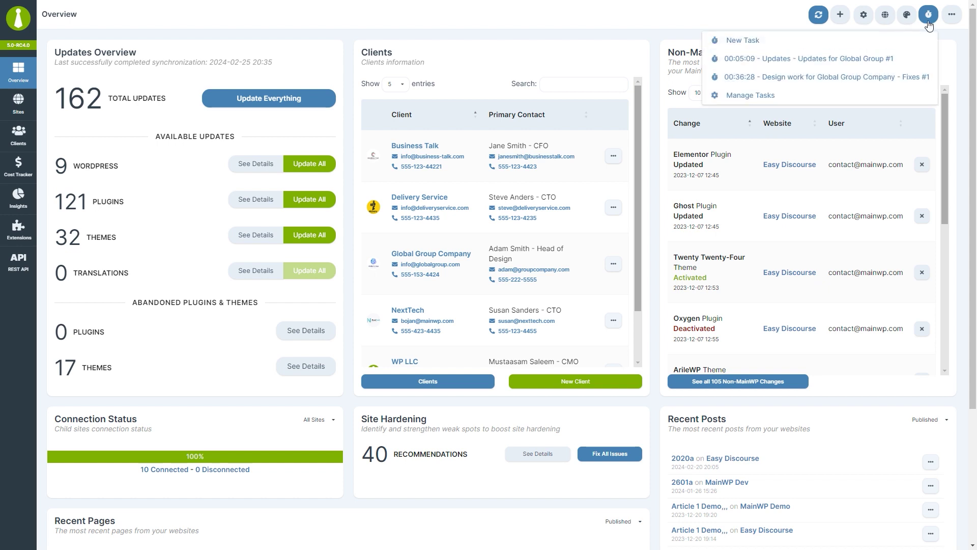
{"action": "left_click", "coordinate": [832, 61]}
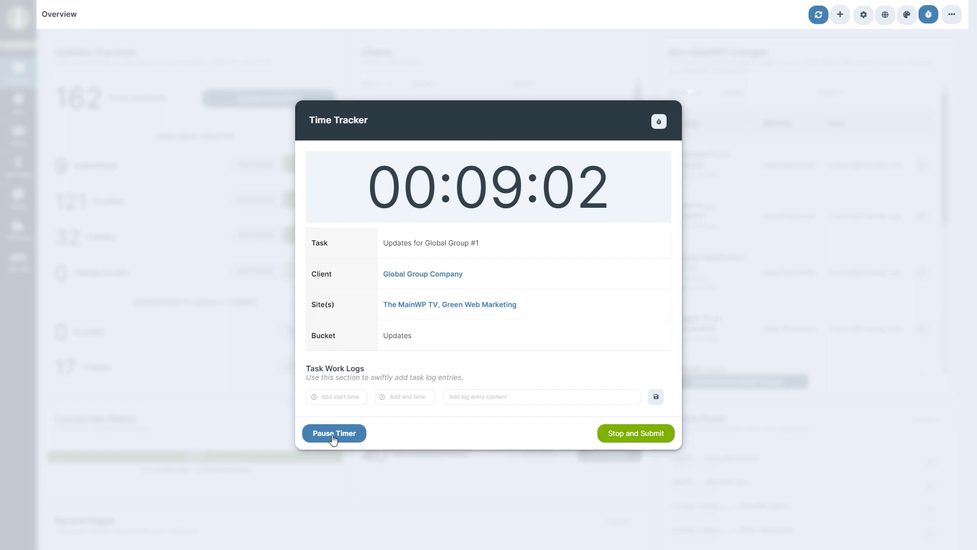
{"action": "left_click", "coordinate": [633, 438]}
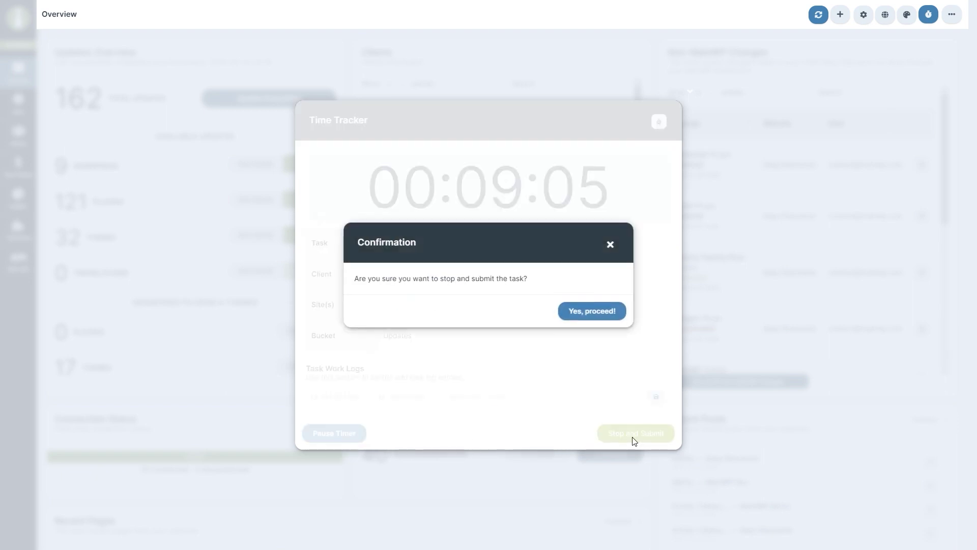
{"action": "left_click", "coordinate": [599, 317]}
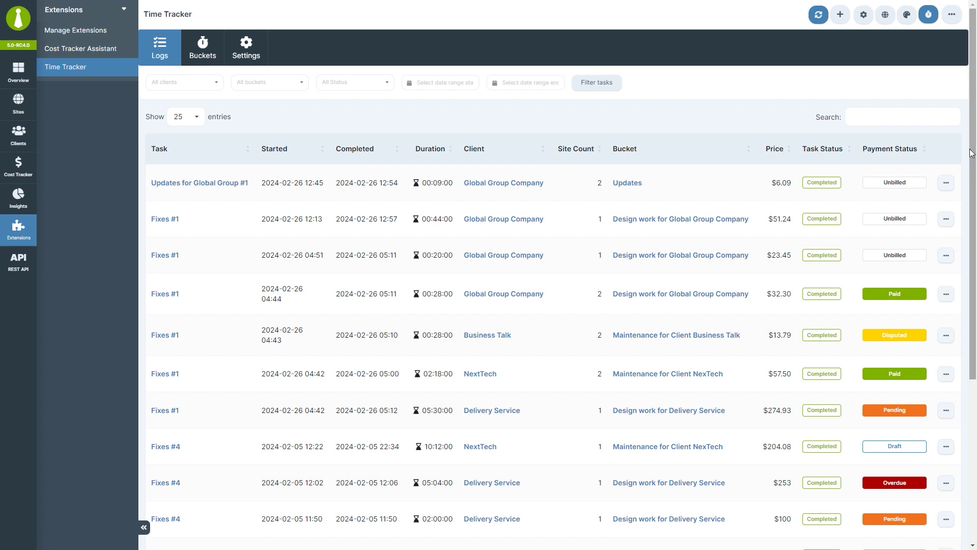
- Continue the Updates for Global Group #1 task's timer and hide its window while it keeps running
{"action": "scroll", "coordinate": [973, 162], "scroll_direction": "down", "scroll_amount": 1}
{"action": "scroll", "coordinate": [974, 161], "scroll_direction": "down", "scroll_amount": 4}
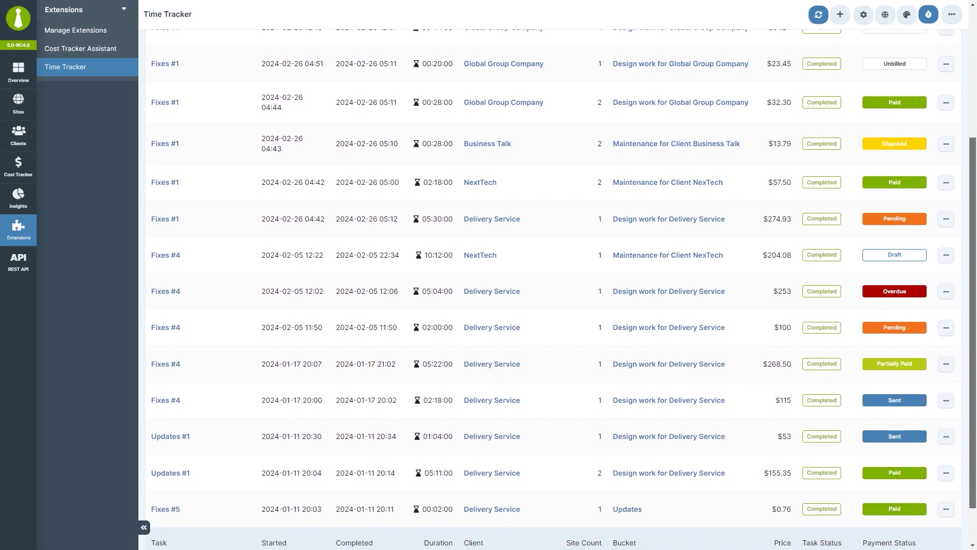
{"action": "scroll", "coordinate": [972, 158], "scroll_direction": "up", "scroll_amount": 4}
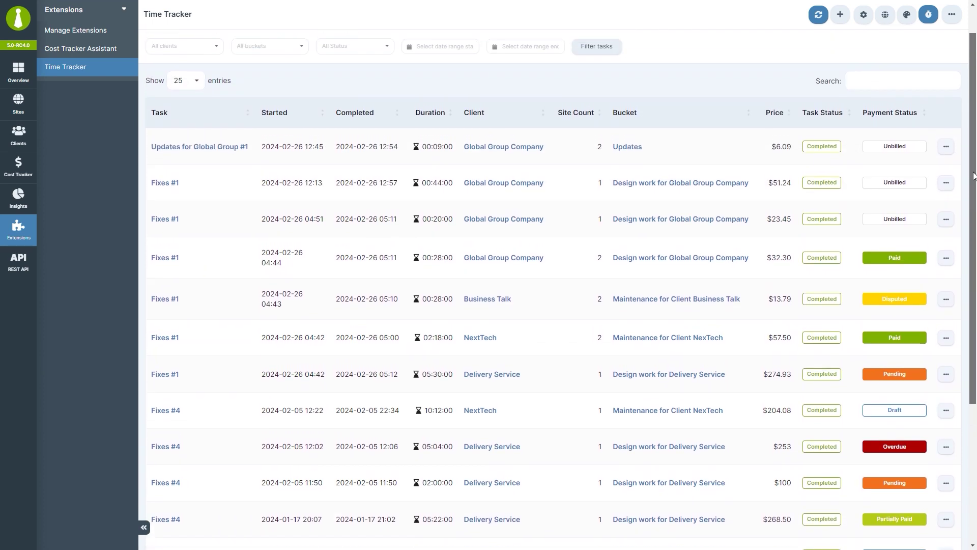
{"action": "left_click", "coordinate": [946, 174]}
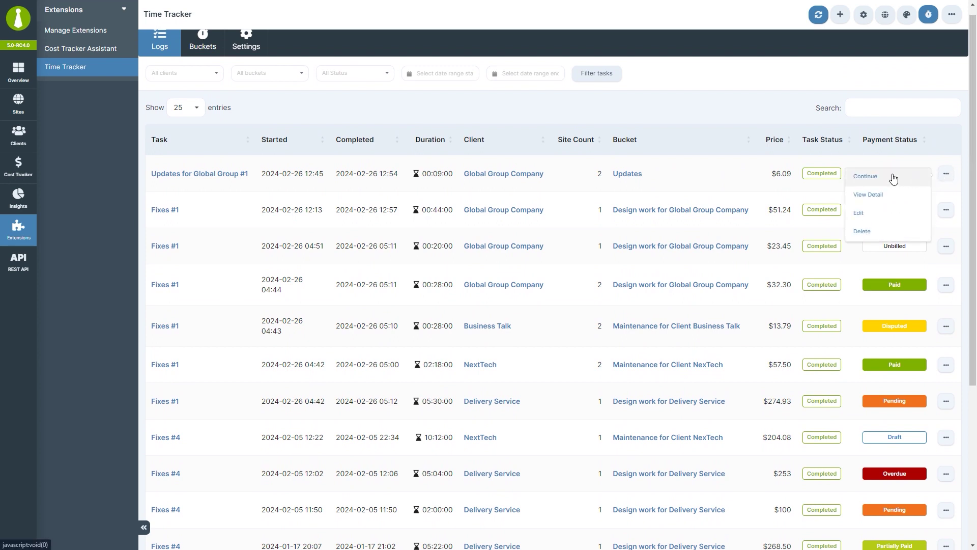
{"action": "left_click", "coordinate": [929, 14]}
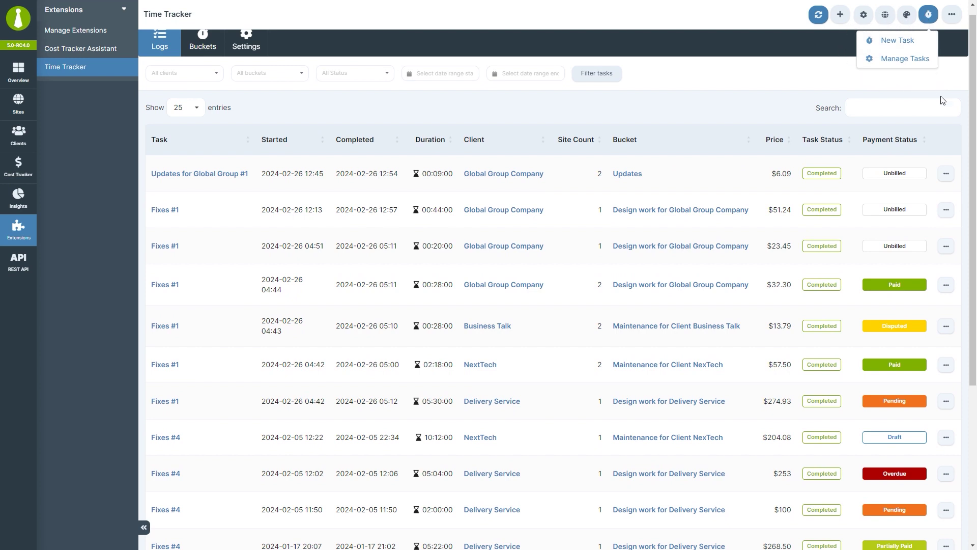
{"action": "left_click", "coordinate": [945, 178]}
{"action": "left_click", "coordinate": [909, 179]}
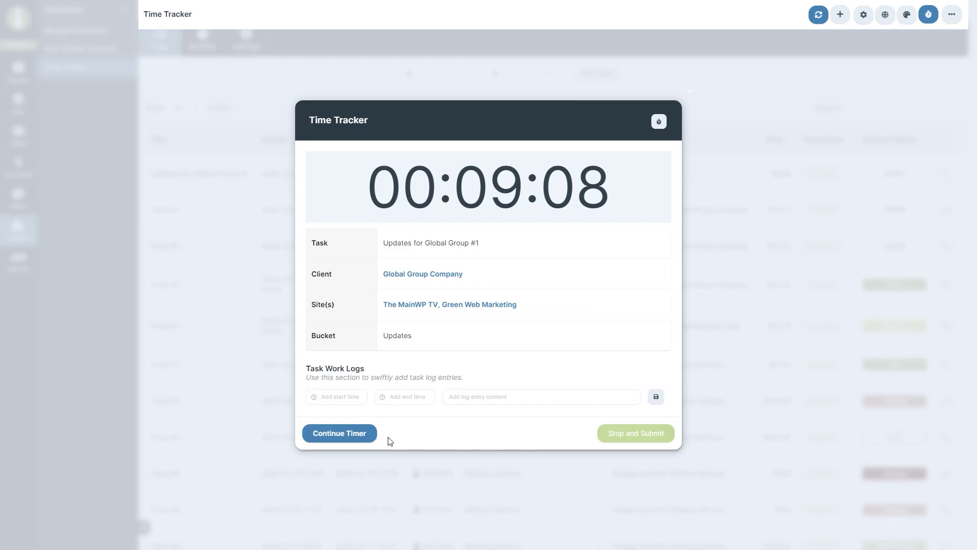
{"action": "left_click", "coordinate": [343, 436]}
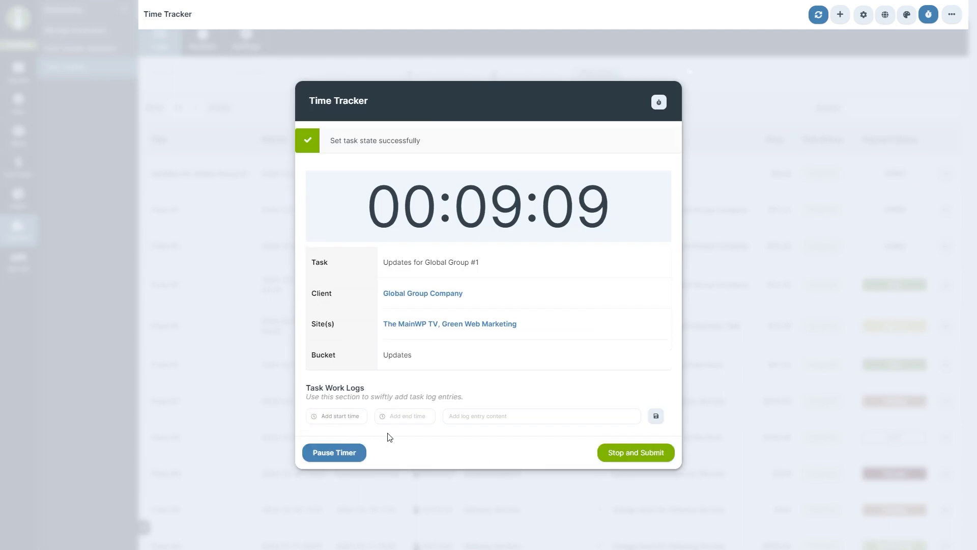
{"action": "left_click", "coordinate": [687, 79]}
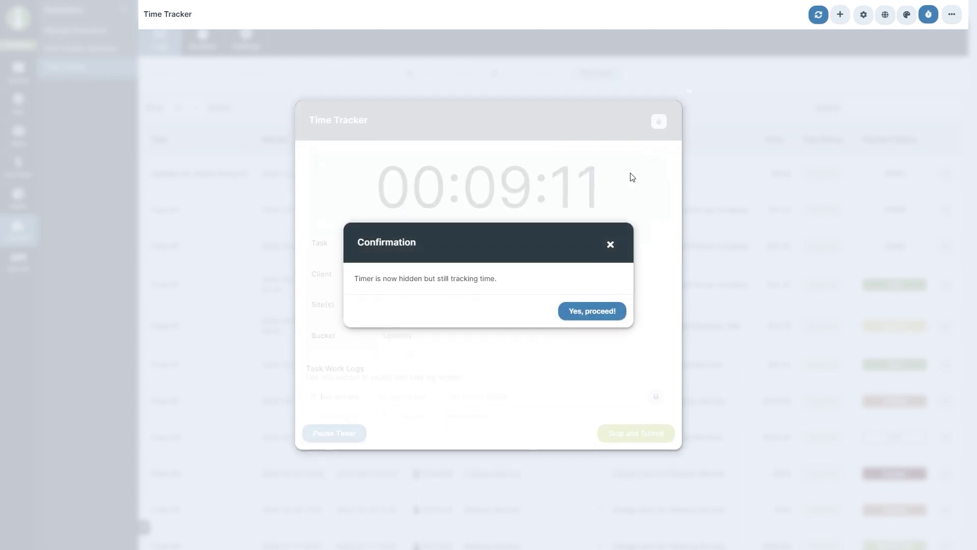
{"action": "left_click", "coordinate": [593, 311]}
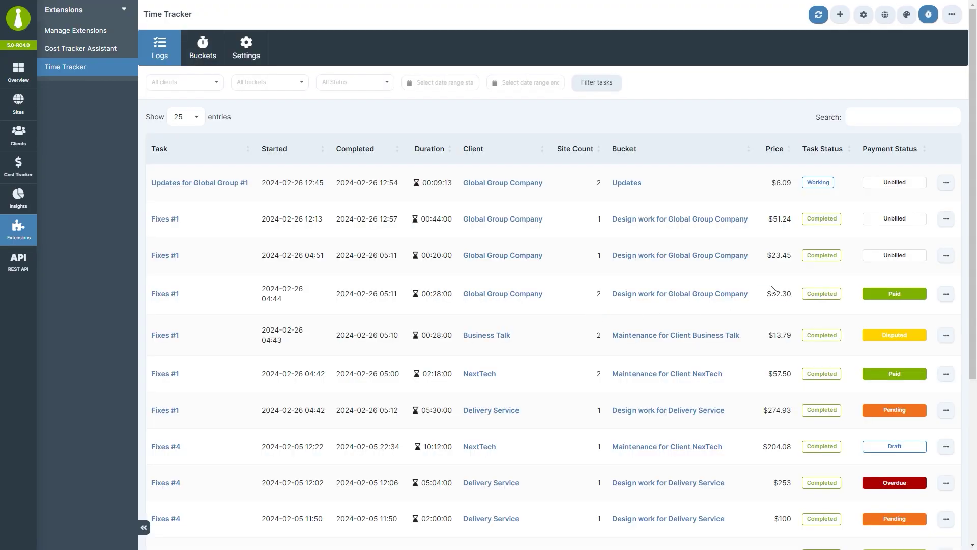
- View the second Fixes #1 entry's details, then open that entry for editing
{"action": "left_click", "coordinate": [946, 219]}
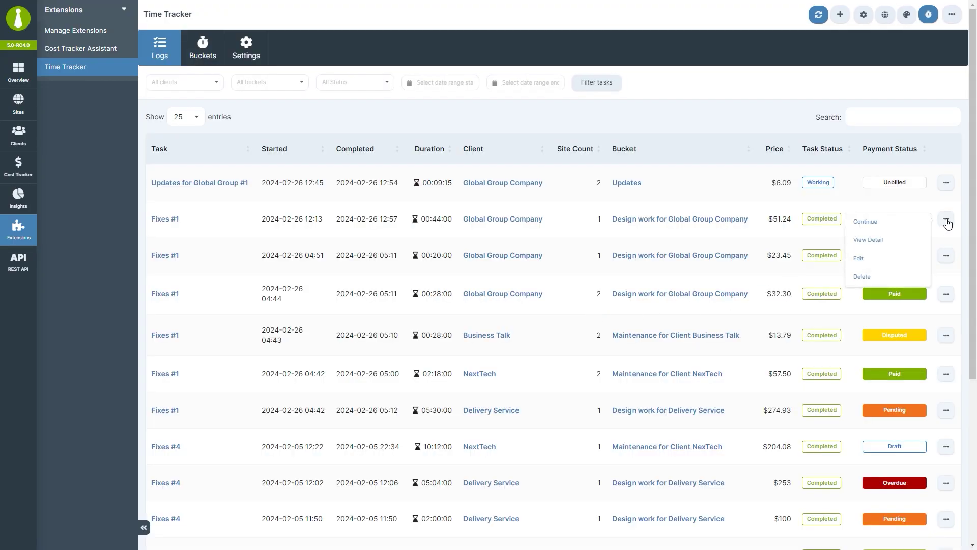
{"action": "left_click", "coordinate": [893, 245]}
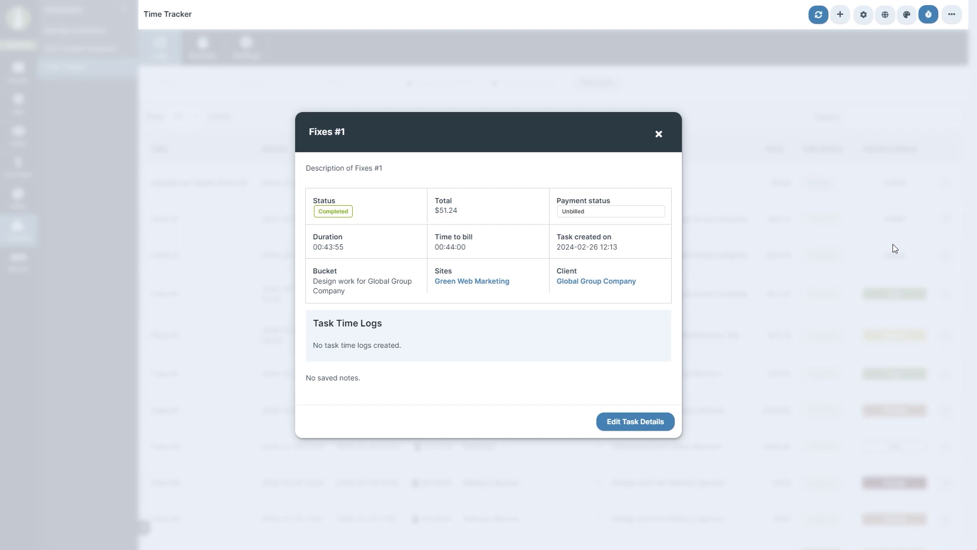
{"action": "left_click", "coordinate": [658, 135]}
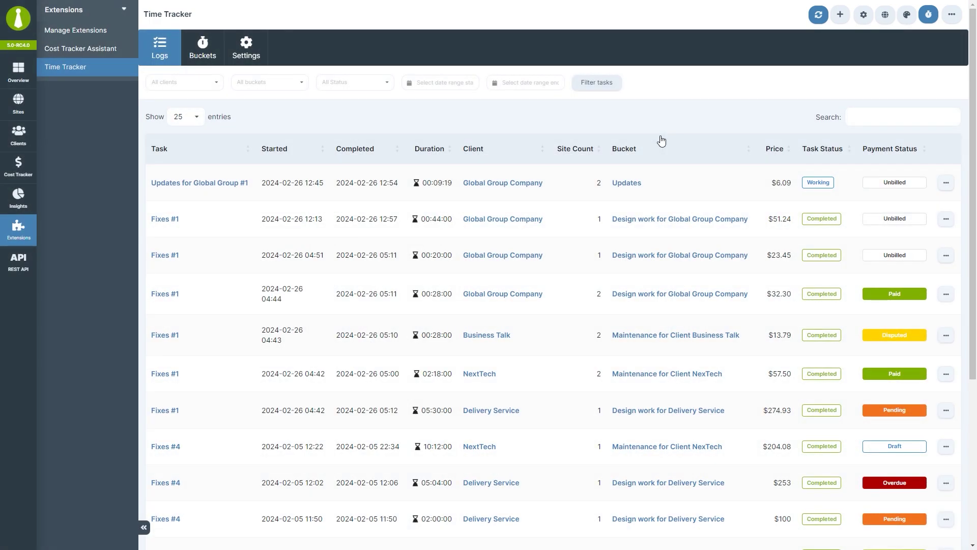
{"action": "left_click", "coordinate": [946, 219]}
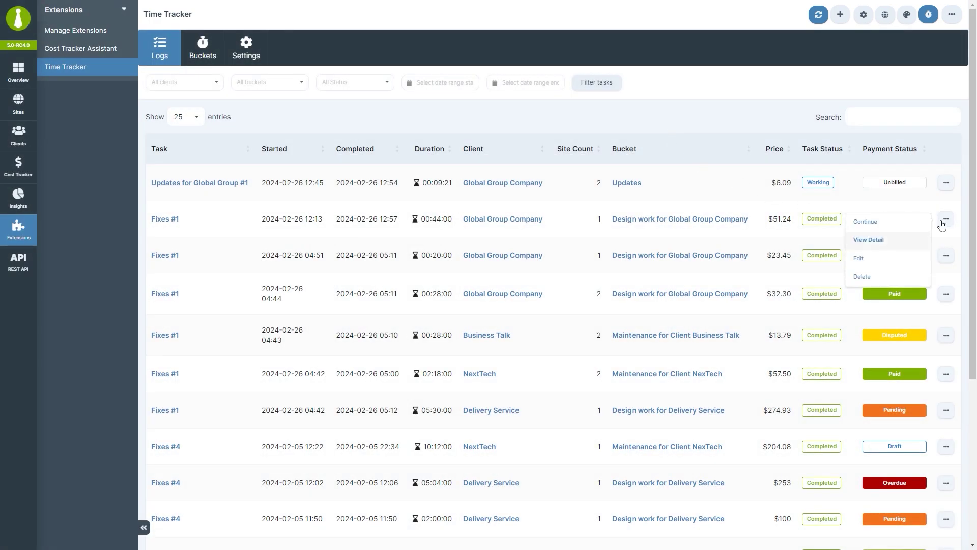
{"action": "left_click", "coordinate": [886, 260]}
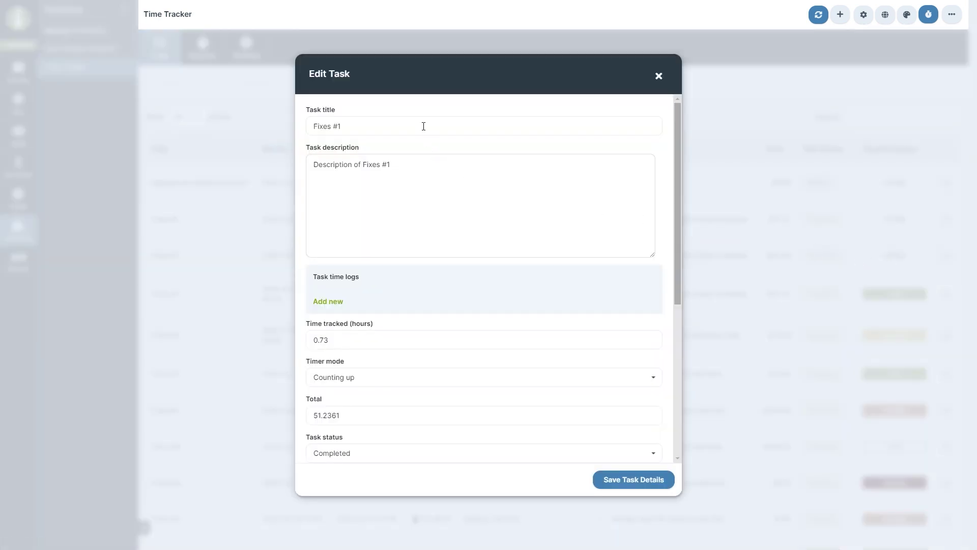
- Keep tracked time at 0.73, set the payment status to Paid, and save the task details
{"action": "left_click_drag", "start_coordinate": [679, 214], "coordinate": [684, 323]}
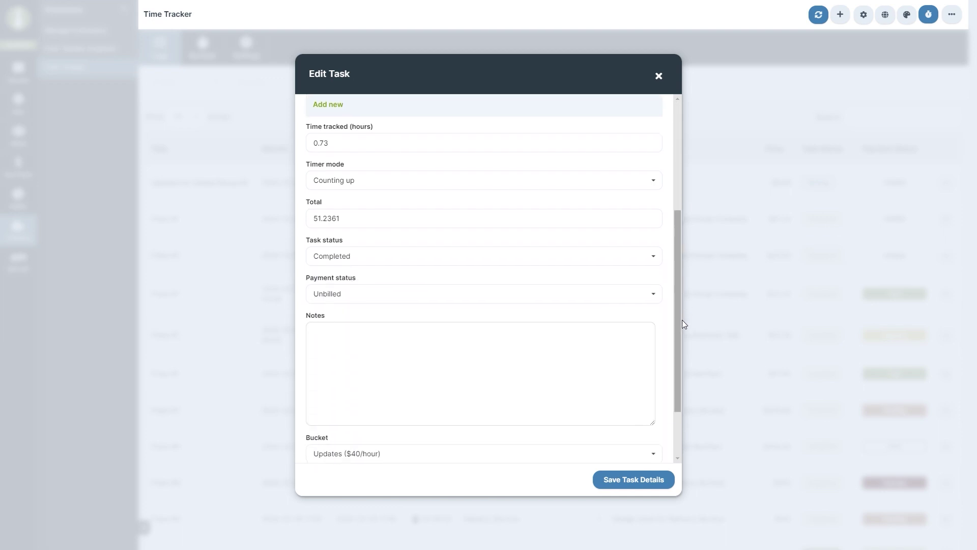
{"action": "double_click", "coordinate": [339, 141]}
{"action": "type", "text": "0.73"}
{"action": "left_click_drag", "start_coordinate": [352, 219], "coordinate": [307, 218]}
{"action": "left_click", "coordinate": [361, 216]}
{"action": "left_click", "coordinate": [653, 296]}
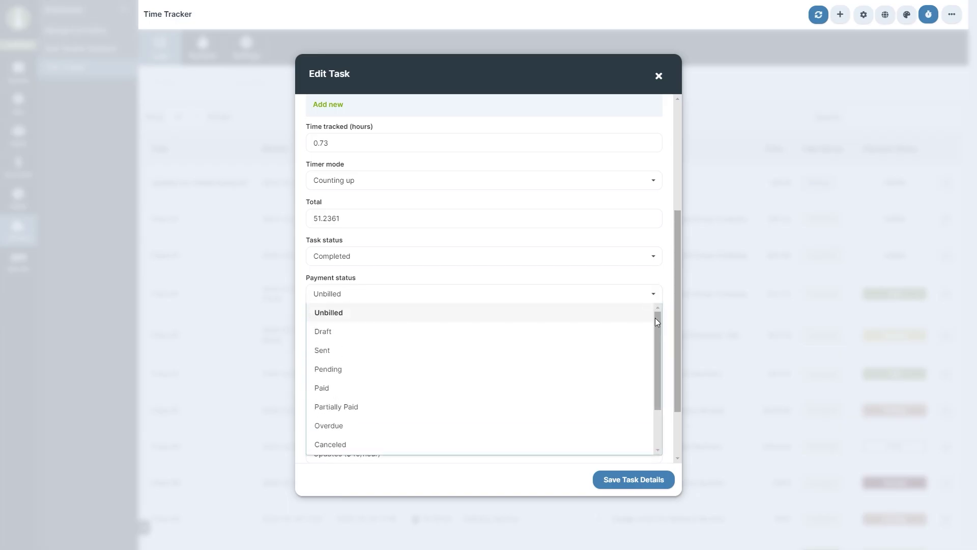
{"action": "mouse_move", "coordinate": [656, 325]}
{"action": "left_mouse_down"}
{"action": "mouse_move", "coordinate": [654, 372]}
{"action": "mouse_move", "coordinate": [661, 315]}
{"action": "left_mouse_up"}
{"action": "left_click", "coordinate": [628, 389]}
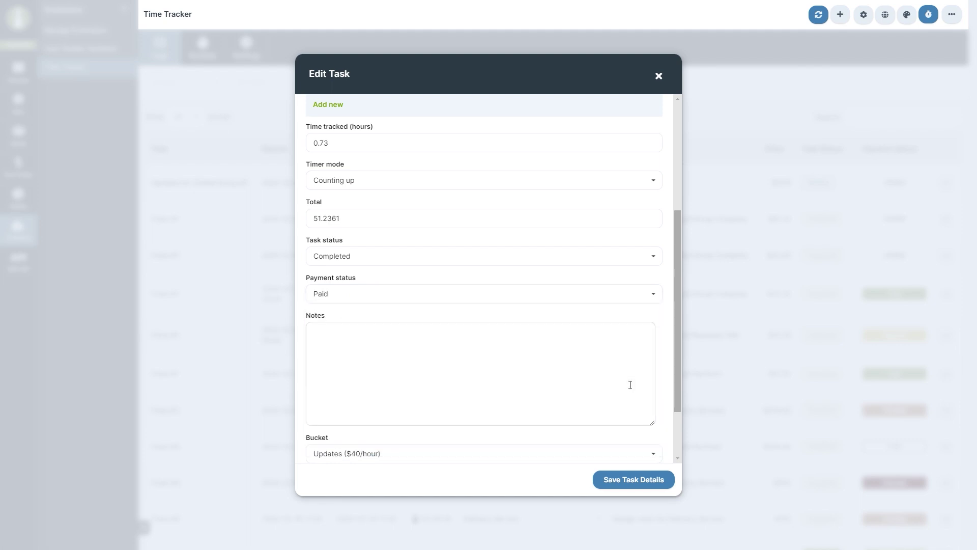
{"action": "left_click", "coordinate": [649, 479]}
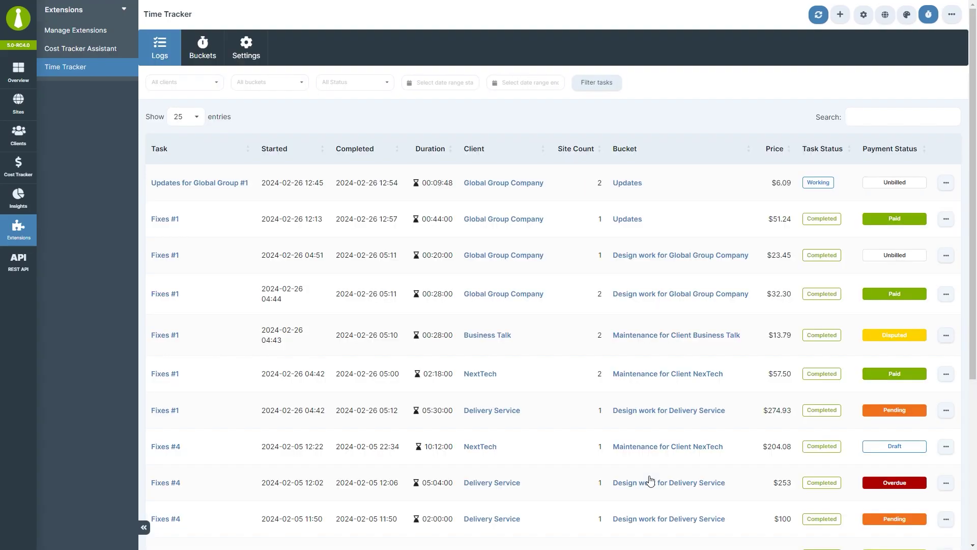
{"action": "left_click", "coordinate": [215, 85]}
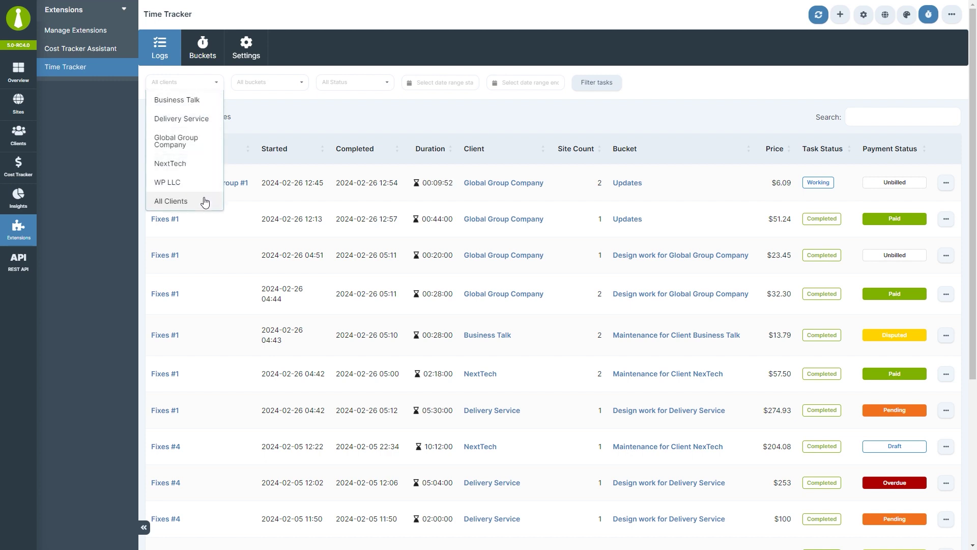
{"action": "left_click", "coordinate": [303, 86]}
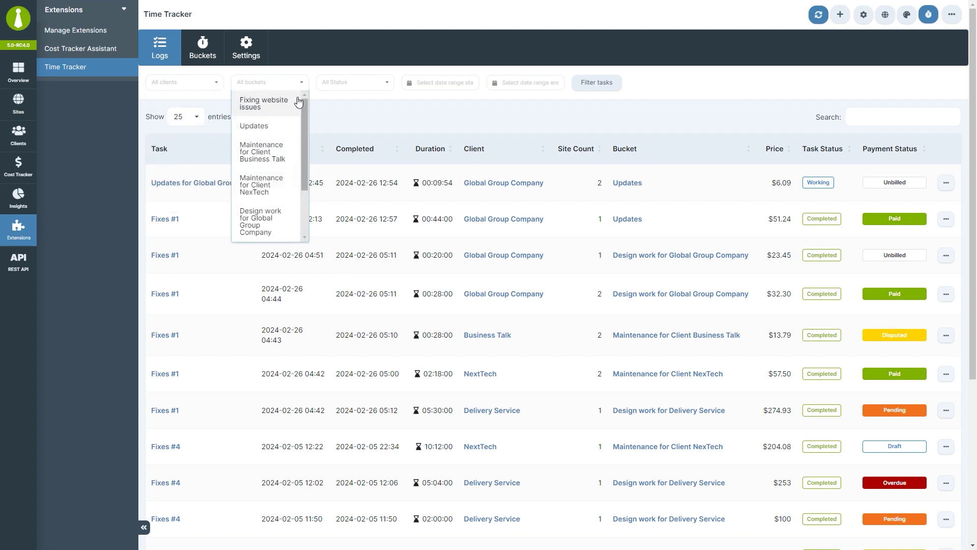
{"action": "mouse_move", "coordinate": [303, 109]}
{"action": "left_mouse_down"}
{"action": "mouse_move", "coordinate": [301, 155]}
{"action": "mouse_move", "coordinate": [301, 97]}
{"action": "left_mouse_up"}
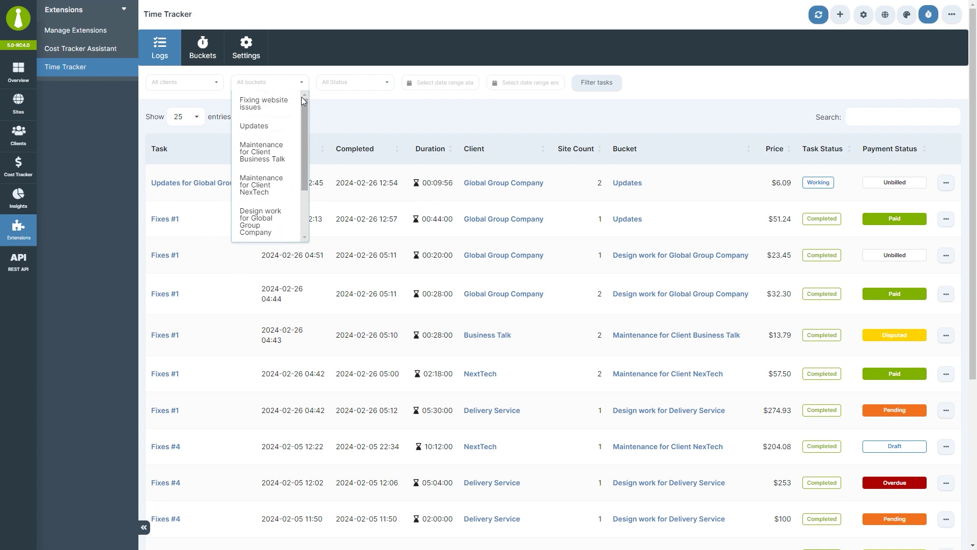
{"action": "left_click", "coordinate": [388, 86]}
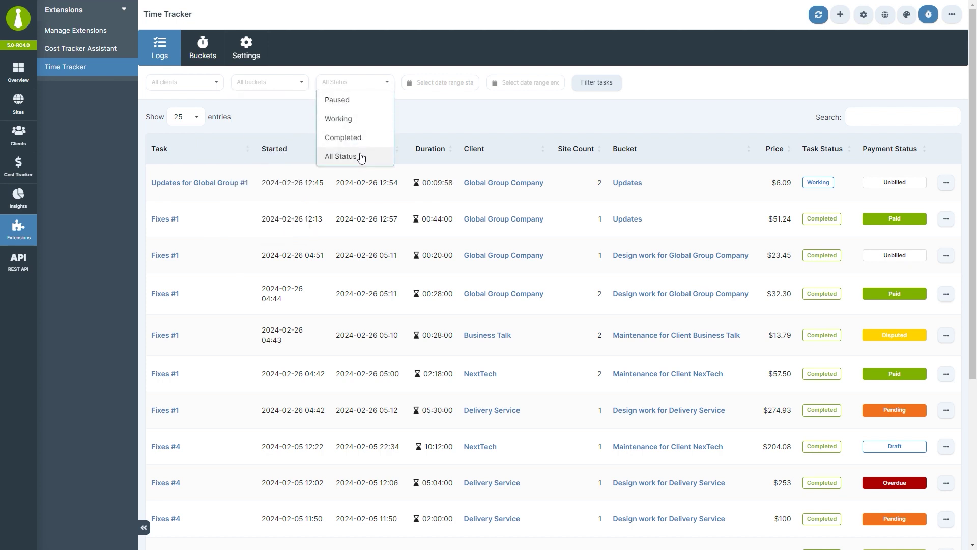
{"action": "left_click", "coordinate": [448, 86]}
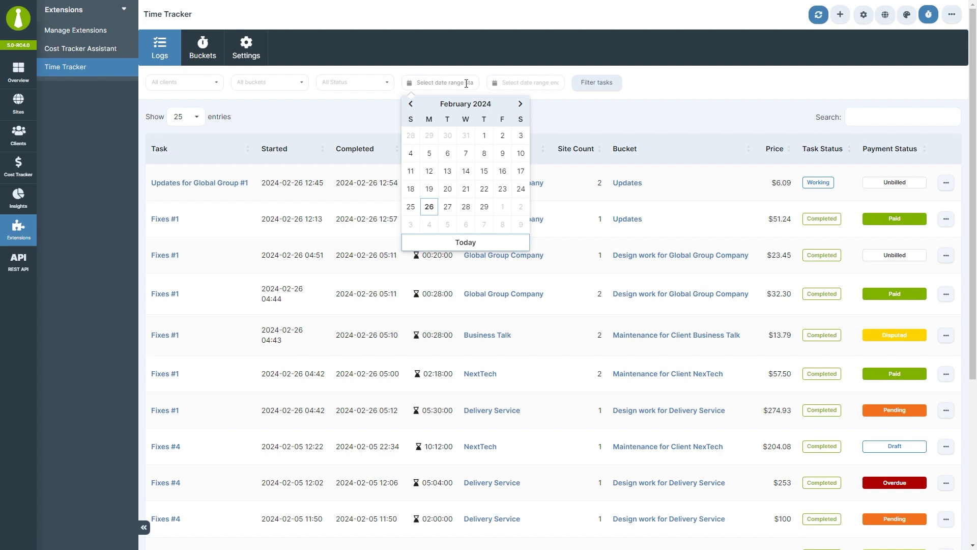
{"action": "left_click", "coordinate": [519, 84]}
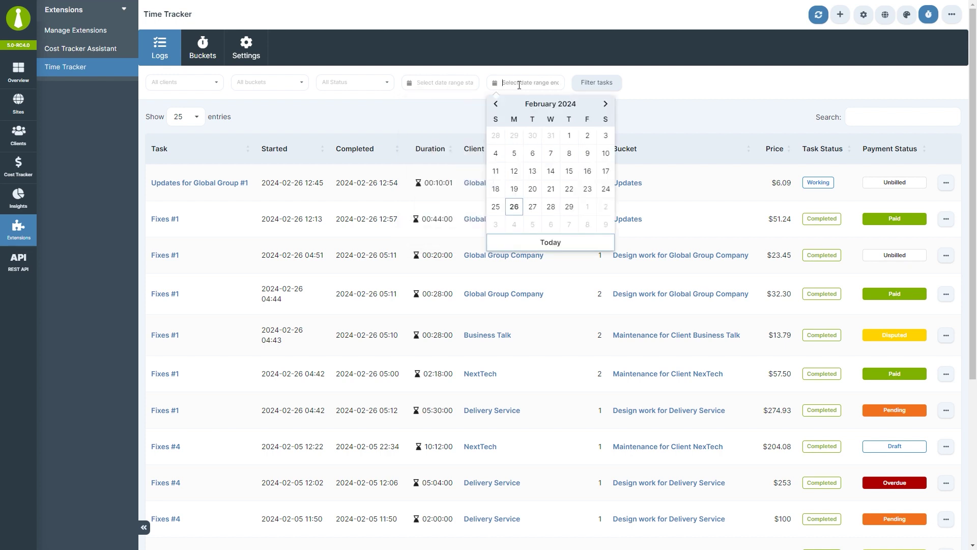
{"action": "left_click", "coordinate": [638, 87]}
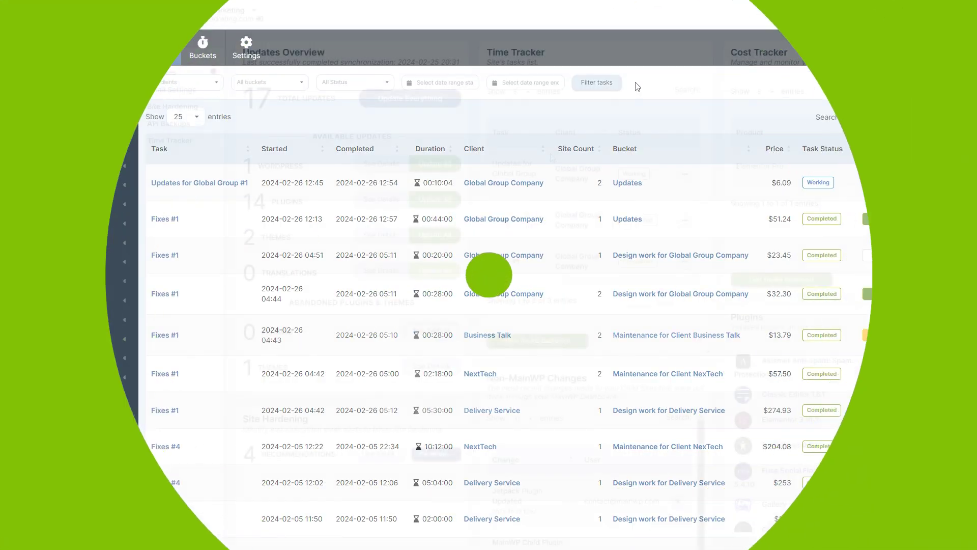